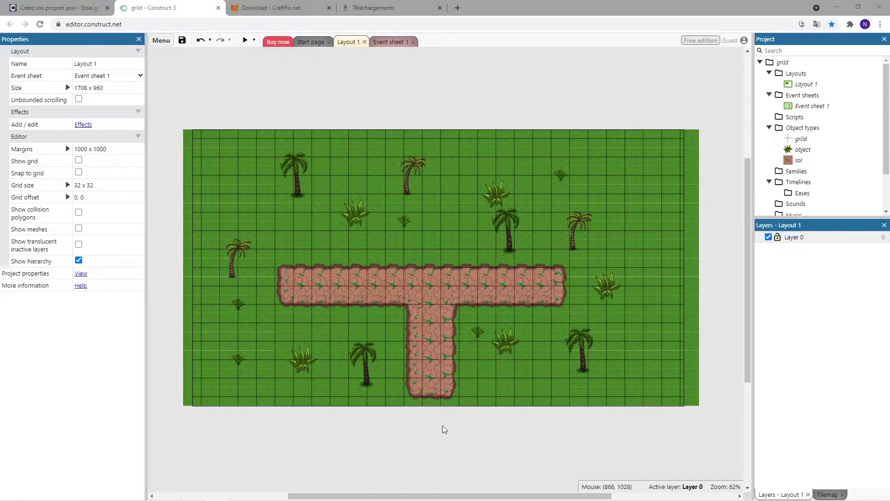
Step: Insert a new Sprite object in the layout, placing it at the junction of the dirt paths
{"action": "double_click", "coordinate": [438, 293]}
{"action": "scroll", "coordinate": [466, 296], "scroll_direction": "down", "scroll_amount": 4}
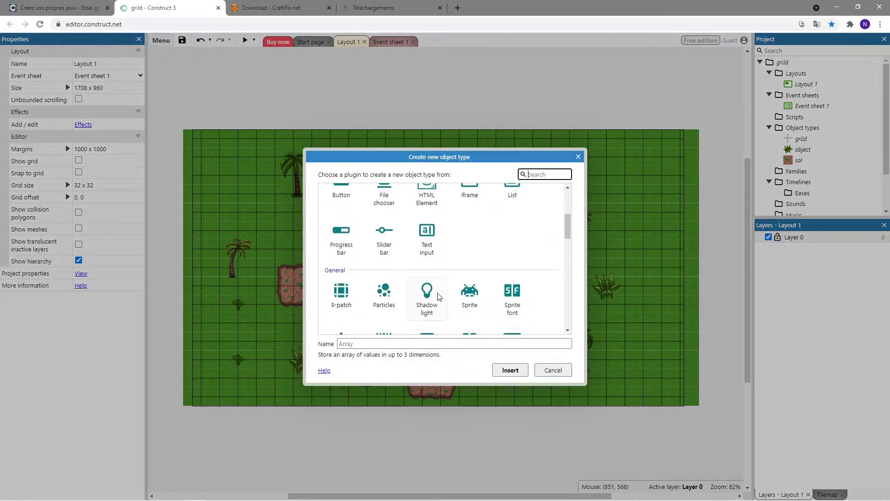
{"action": "left_click", "coordinate": [468, 297]}
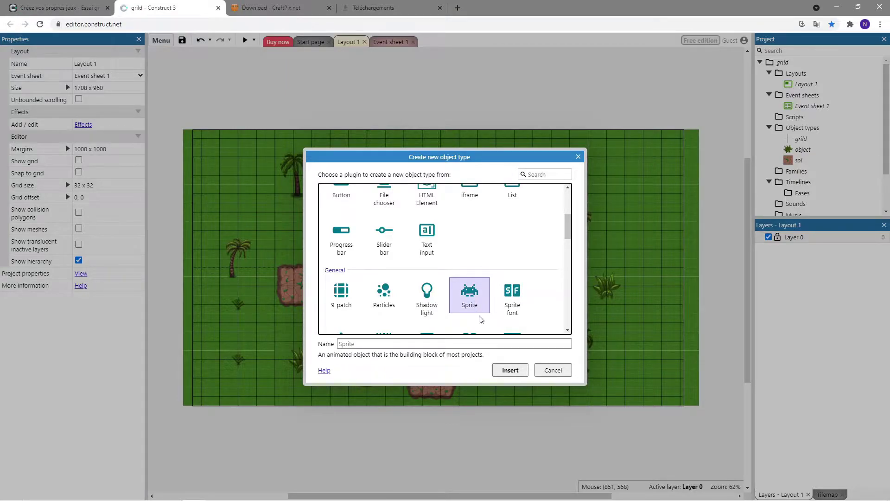
{"action": "left_click", "coordinate": [511, 370]}
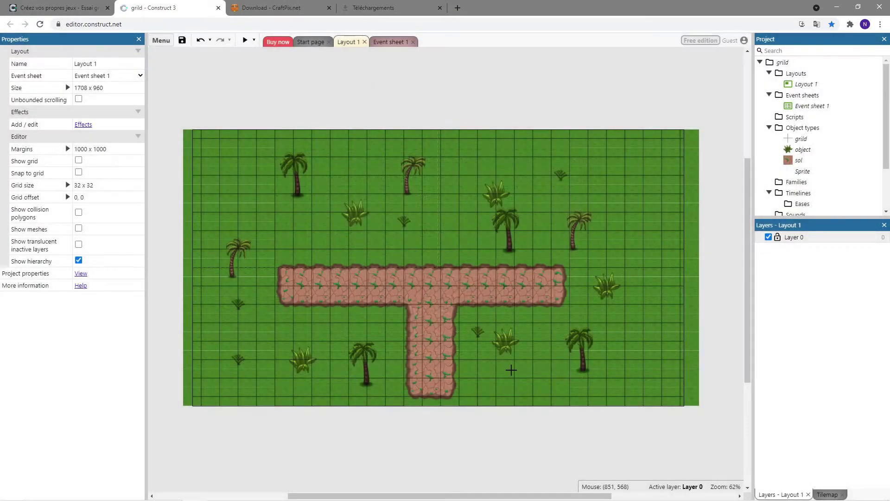
{"action": "left_click", "coordinate": [432, 300]}
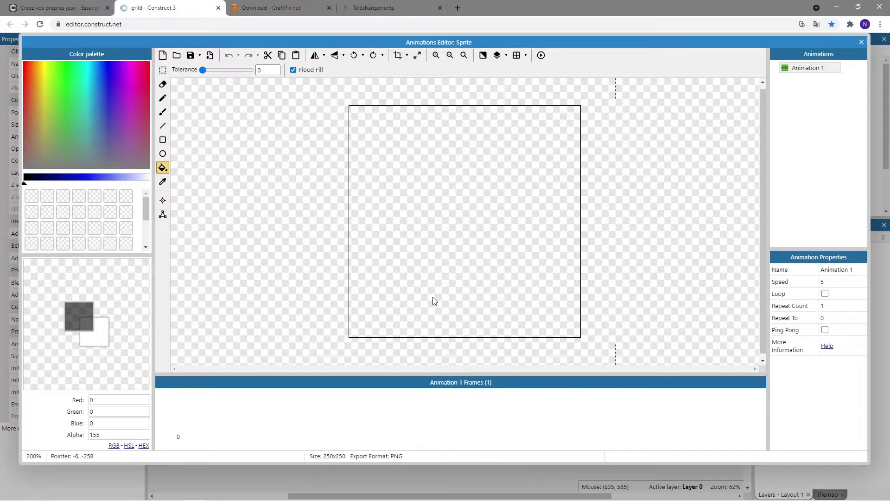
Step: Load 0_Citizen_Idle_000.png as the sprite's image, crop its transparent edges, and close the animations editor
{"action": "left_click", "coordinate": [177, 55]}
{"action": "left_click", "coordinate": [388, 163]}
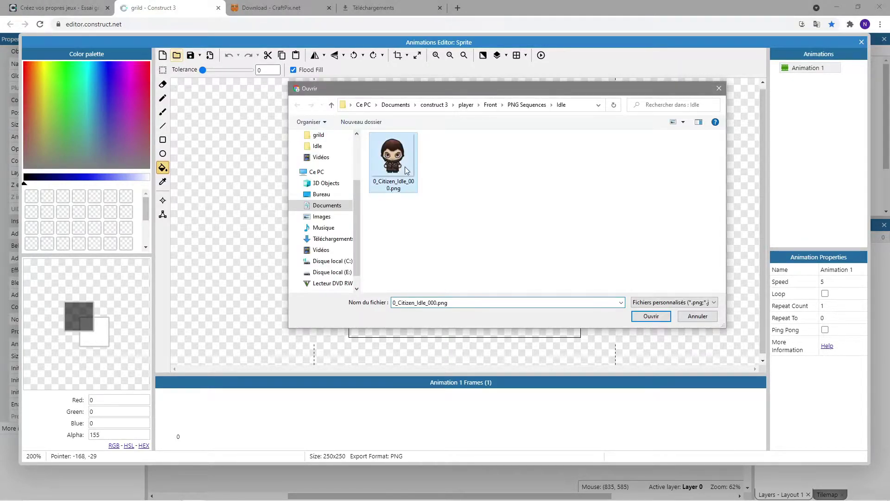
{"action": "left_click", "coordinate": [652, 317]}
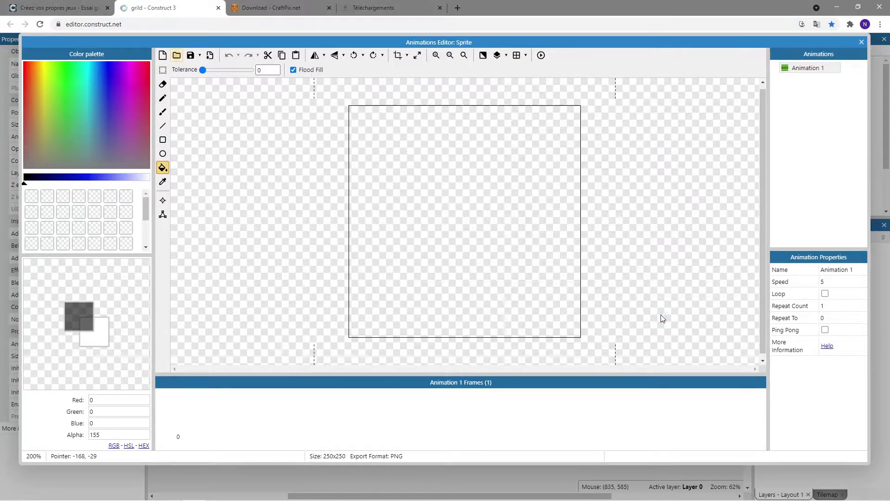
{"action": "left_click", "coordinate": [398, 56]}
{"action": "scroll", "coordinate": [483, 185], "scroll_direction": "down", "scroll_amount": 2, "text": "ctrl"}
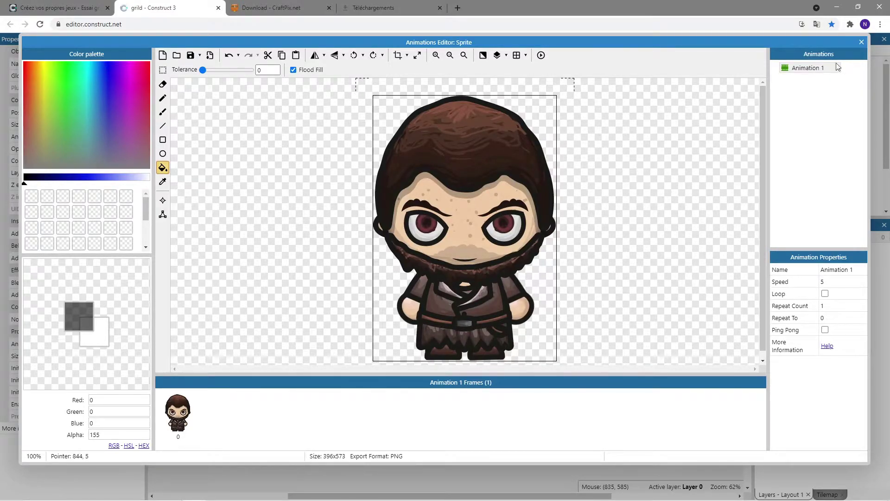
{"action": "left_click", "coordinate": [861, 43]}
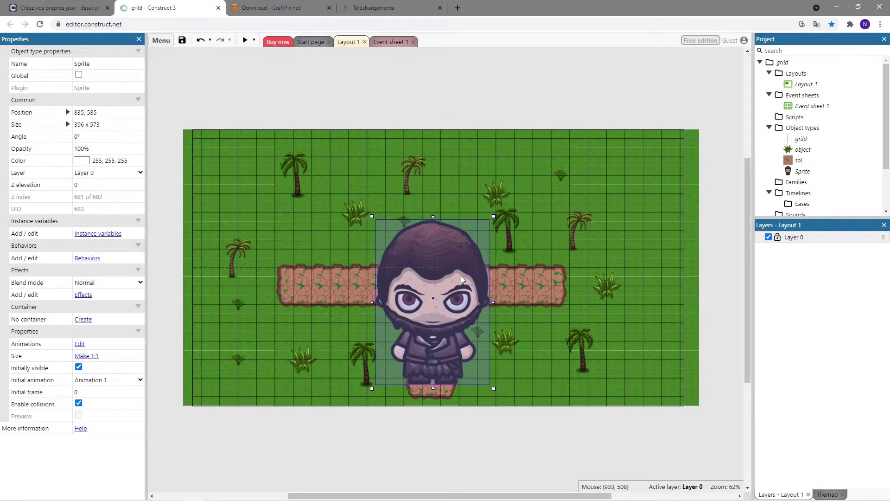
Step: Rename the new character sprite as player
{"action": "left_click", "coordinate": [105, 66]}
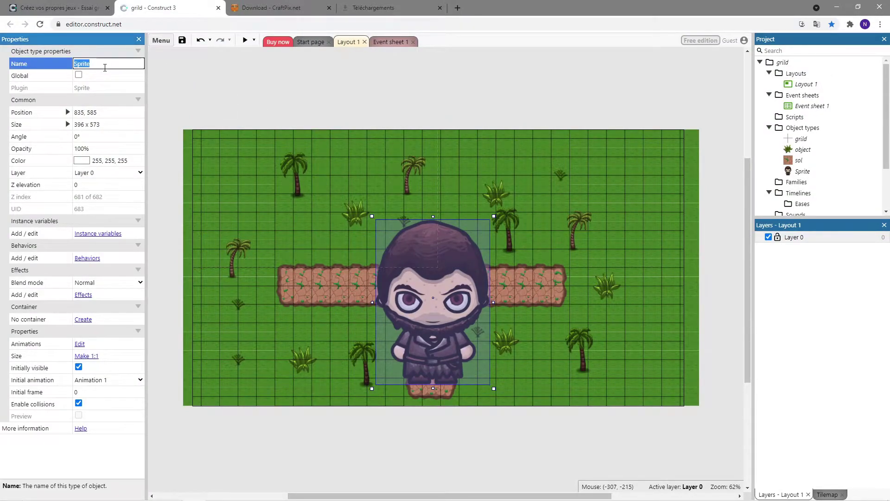
{"action": "type", "text": "player"}
{"action": "key", "text": "Return"}
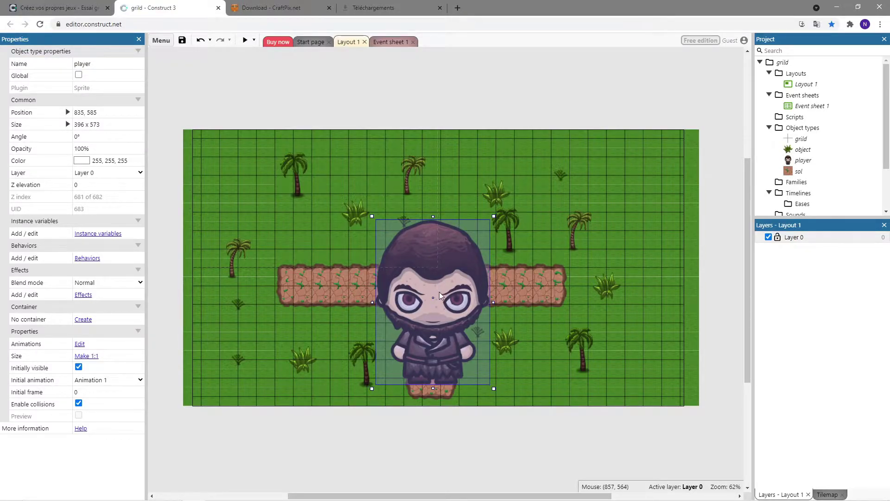
Step: Try to shrink the player sprite freehand to about 217 x 167 and undo the resize
{"action": "mouse_move", "coordinate": [441, 295]}
{"action": "left_mouse_down"}
{"action": "mouse_move", "coordinate": [451, 280]}
{"action": "mouse_move", "coordinate": [424, 244]}
{"action": "mouse_move", "coordinate": [433, 288]}
{"action": "mouse_move", "coordinate": [447, 241]}
{"action": "mouse_move", "coordinate": [429, 288]}
{"action": "left_mouse_up"}
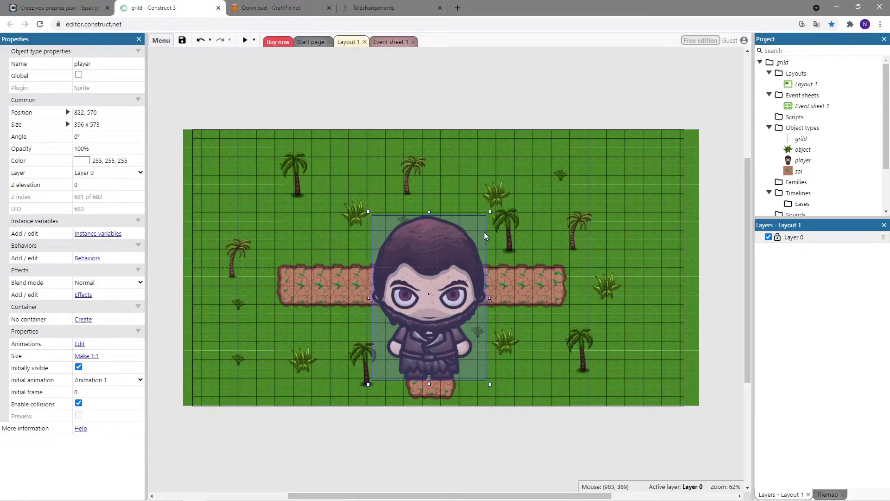
{"action": "left_click_drag", "start_coordinate": [490, 211], "coordinate": [438, 328]}
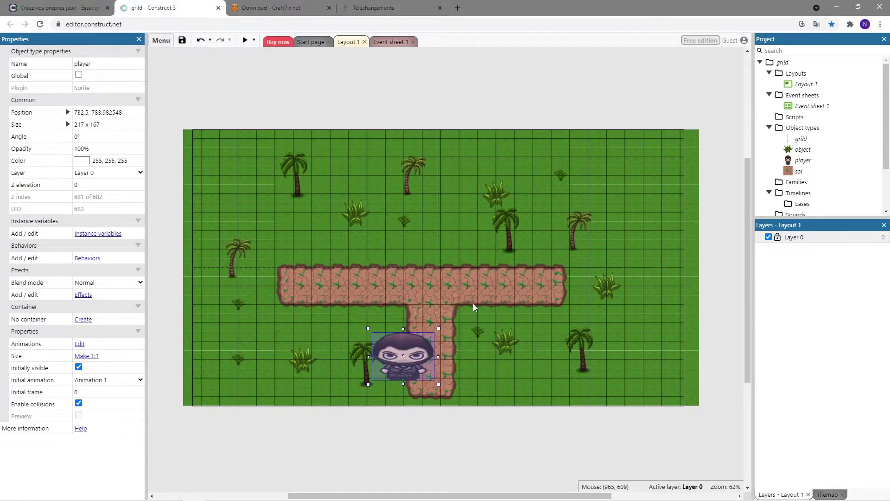
{"action": "key", "text": "ctrl+z"}
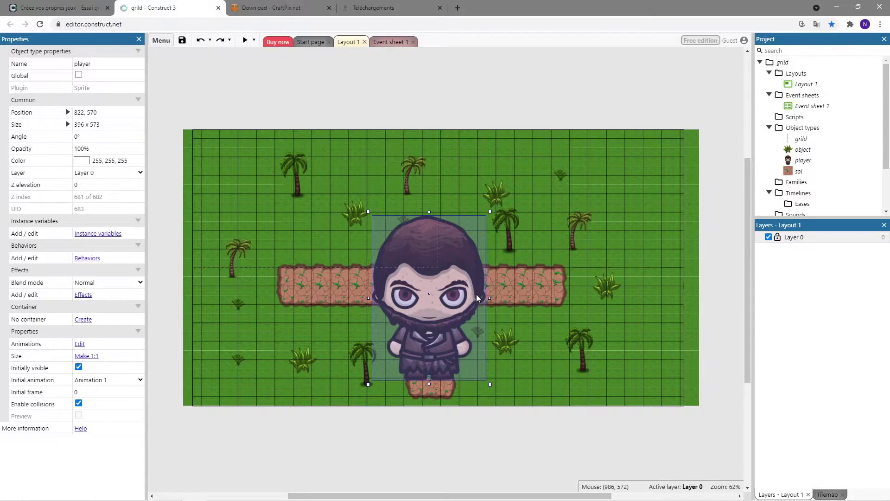
Step: Enable grid display and snapping to the grid for Layout 1
{"action": "left_click", "coordinate": [351, 298]}
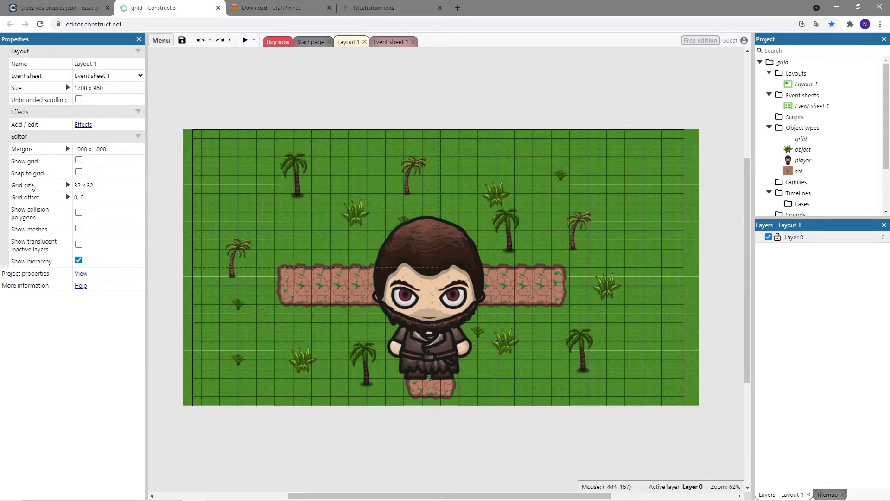
{"action": "left_click", "coordinate": [79, 160]}
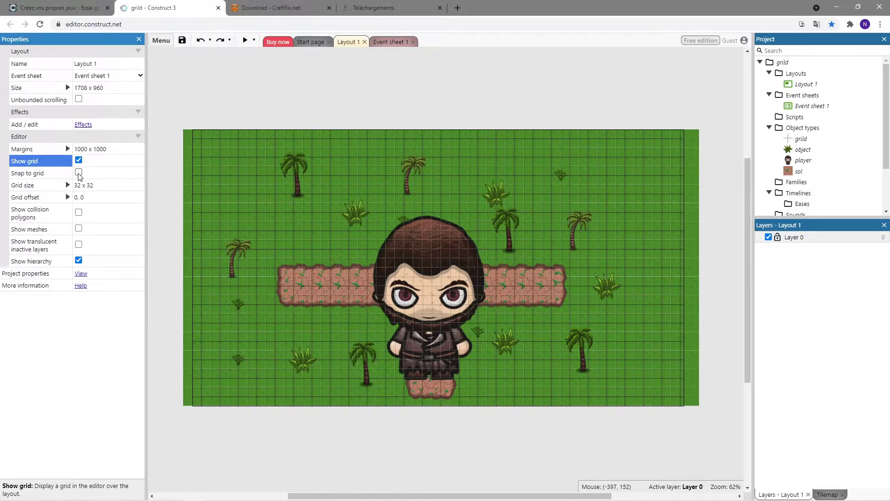
{"action": "left_click", "coordinate": [78, 173]}
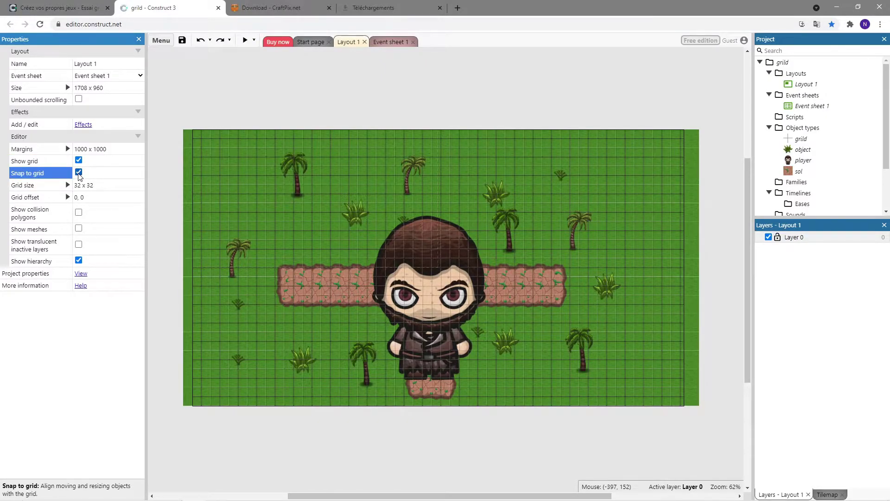
Step: Shrink the player sprite to 96 x 128 and place it on the vertical dirt path at 832, 768
{"action": "left_click", "coordinate": [436, 275]}
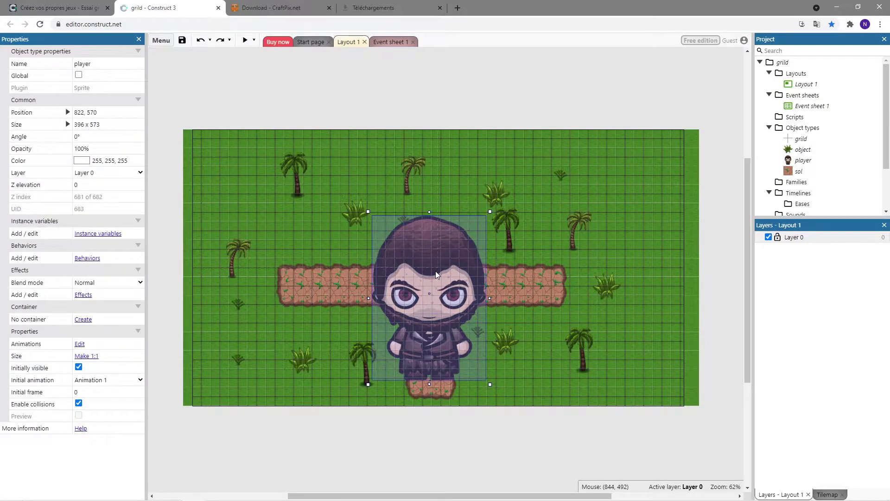
{"action": "left_click_drag", "start_coordinate": [484, 216], "coordinate": [402, 344]}
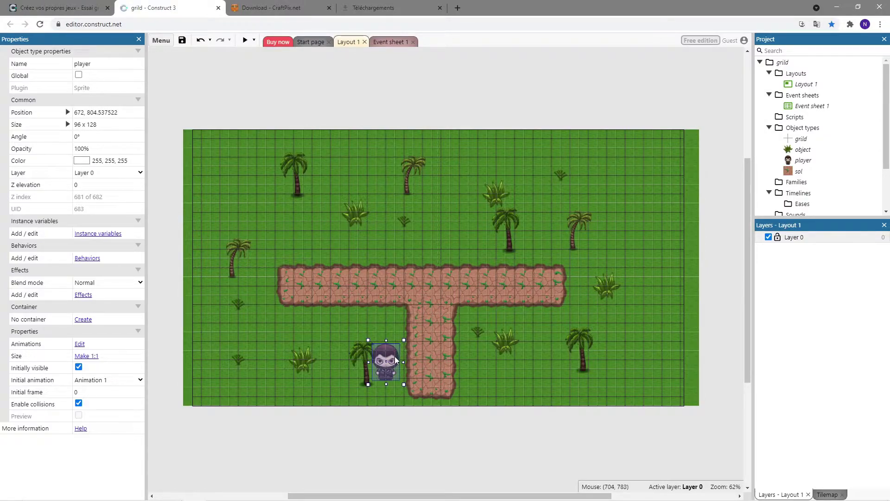
{"action": "left_click_drag", "start_coordinate": [395, 360], "coordinate": [440, 348]}
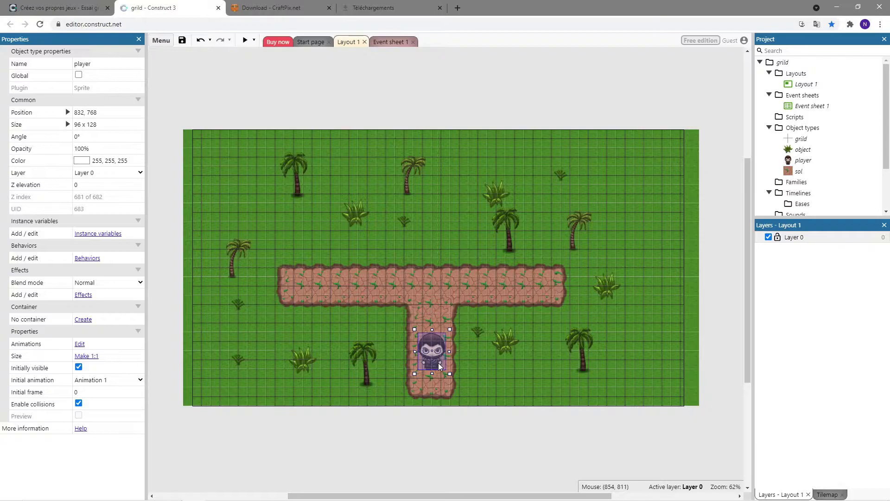
Step: Disable both grid display and snapping to the grid for Layout 1
{"action": "left_click", "coordinate": [522, 416]}
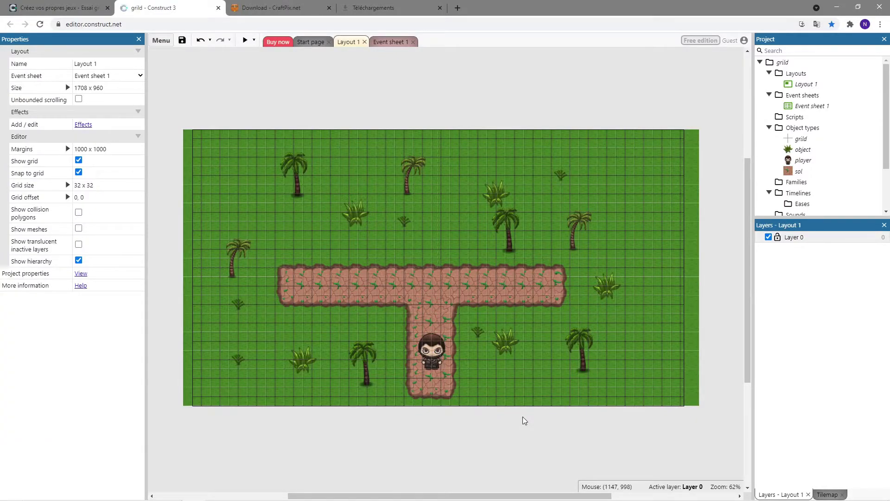
{"action": "left_click", "coordinate": [82, 161]}
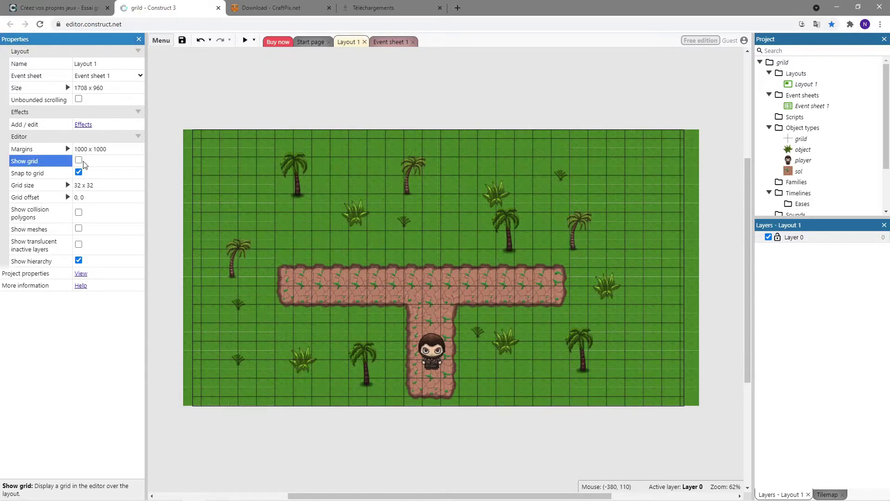
{"action": "left_click", "coordinate": [79, 172]}
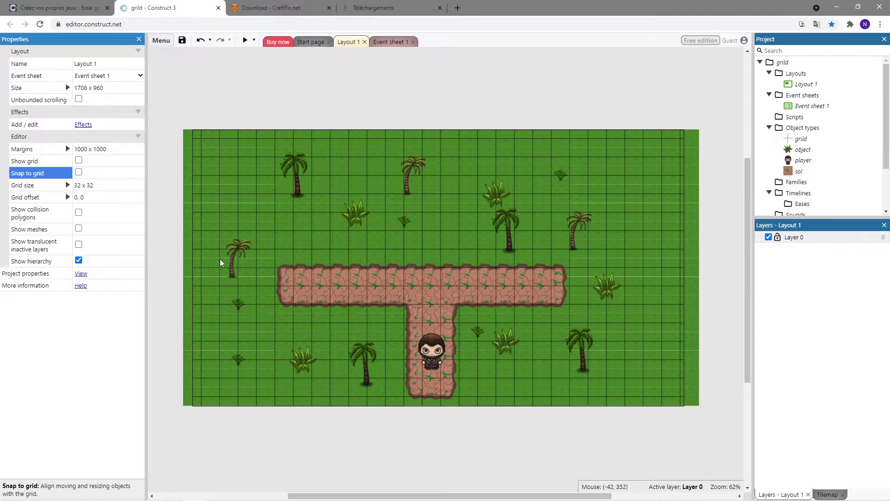
{"action": "left_click", "coordinate": [531, 463]}
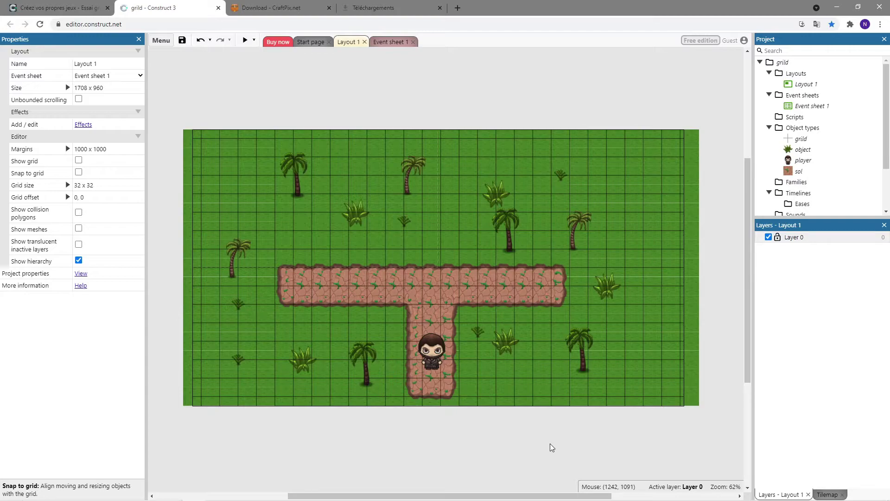
Step: Add the Tile movement behavior to the player sprite and close its behaviors dialog
{"action": "left_click", "coordinate": [434, 352]}
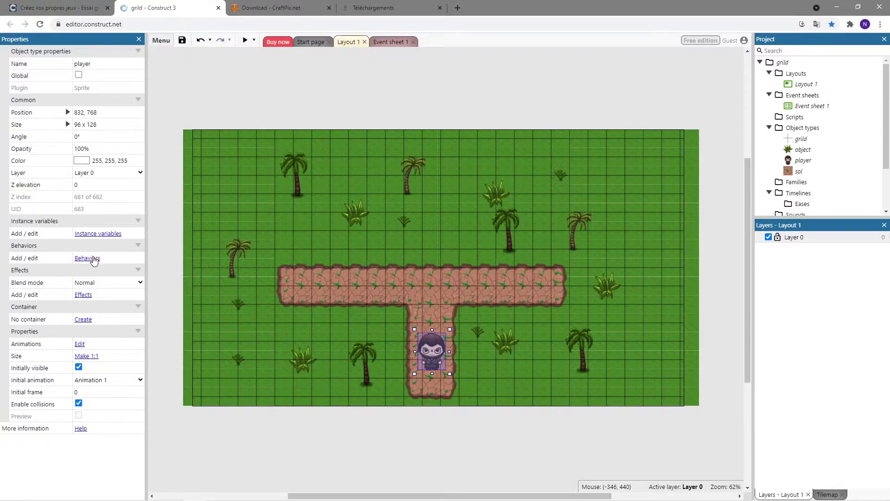
{"action": "left_click", "coordinate": [88, 259]}
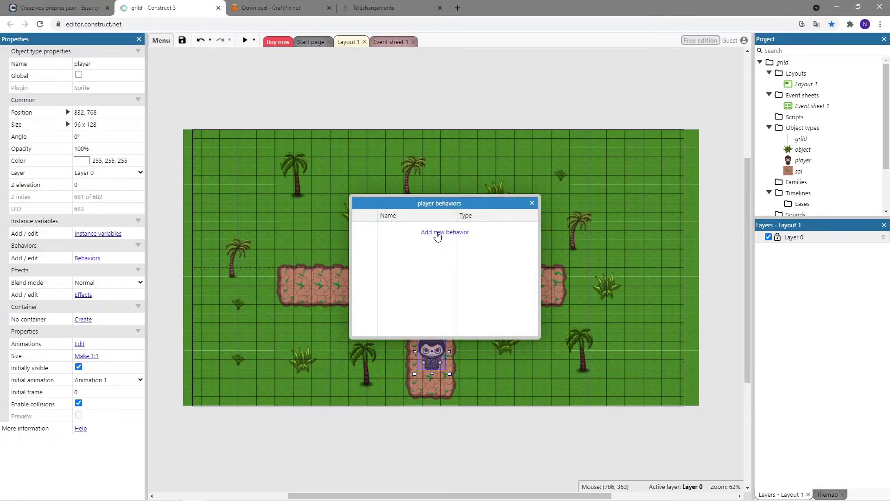
{"action": "left_click", "coordinate": [444, 233]}
{"action": "scroll", "coordinate": [447, 232], "scroll_direction": "down", "scroll_amount": 5}
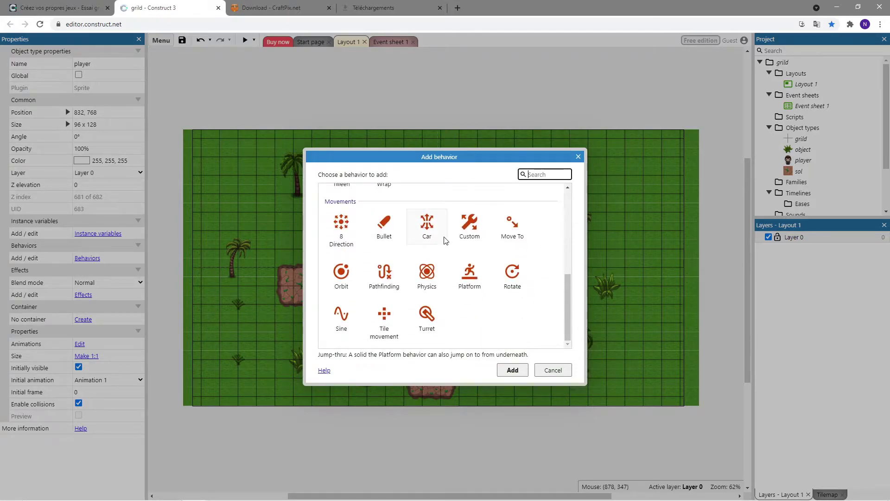
{"action": "left_click", "coordinate": [385, 341]}
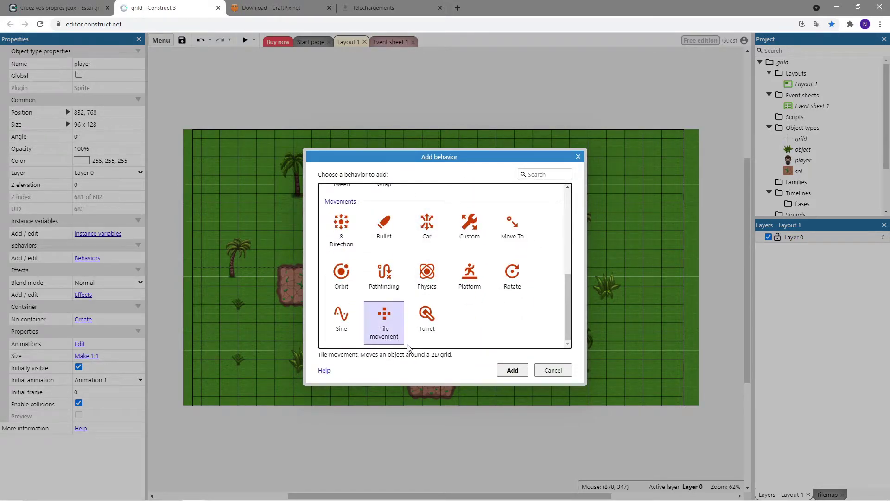
{"action": "left_click", "coordinate": [506, 370]}
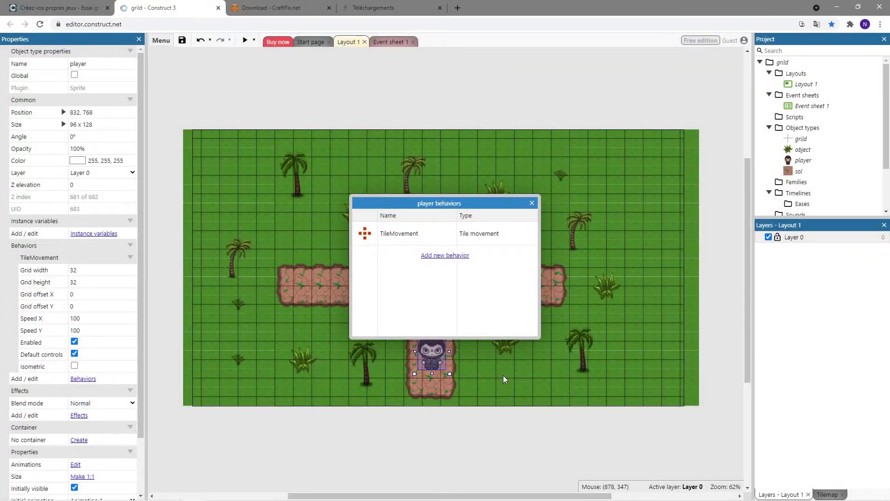
{"action": "left_click", "coordinate": [532, 203]}
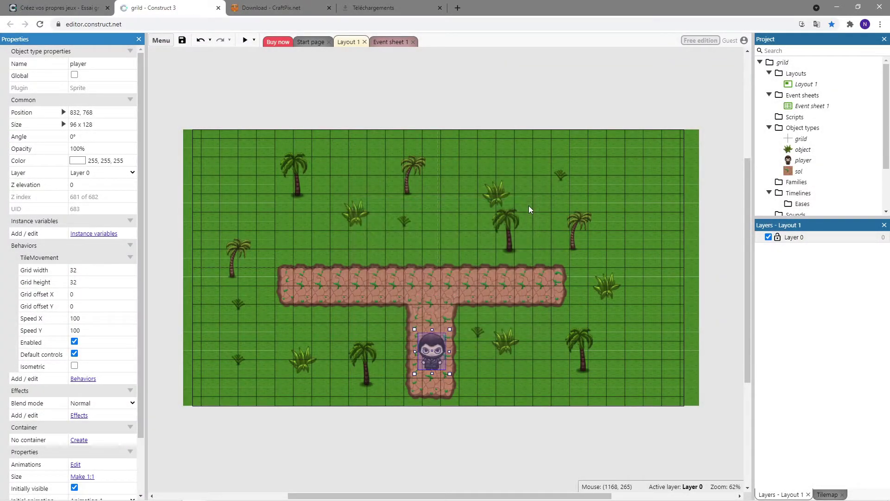
Step: Run a preview of the layout to check the visible game area, and close it
{"action": "left_click", "coordinate": [577, 413]}
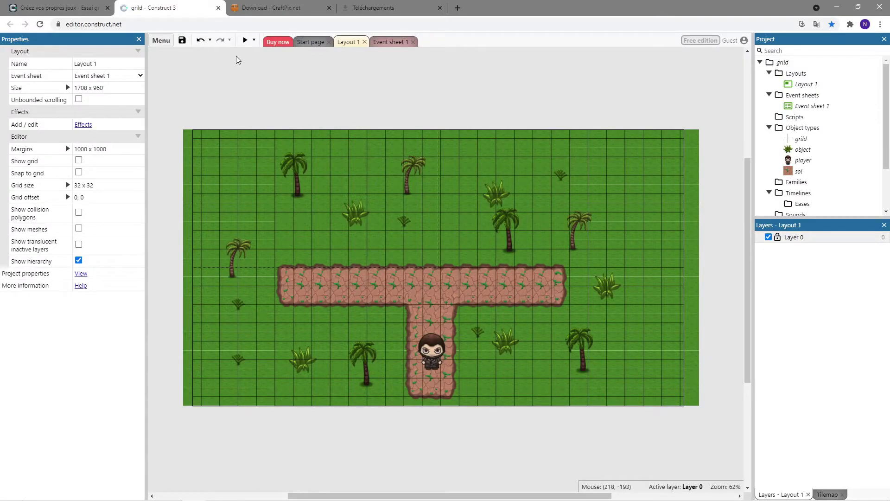
{"action": "left_click", "coordinate": [245, 40]}
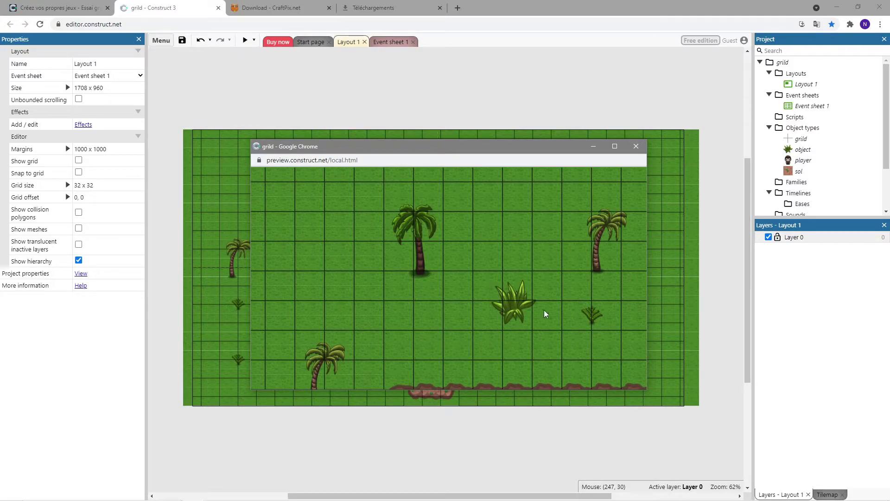
{"action": "left_click", "coordinate": [637, 147]}
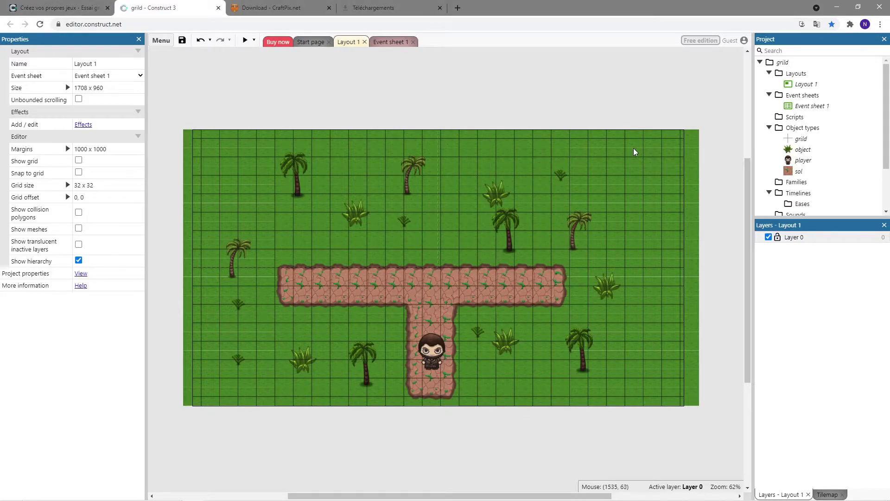
Step: Add the Scroll To behavior to the player sprite, close its behaviors dialog and deselect the sprite
{"action": "left_click", "coordinate": [435, 345]}
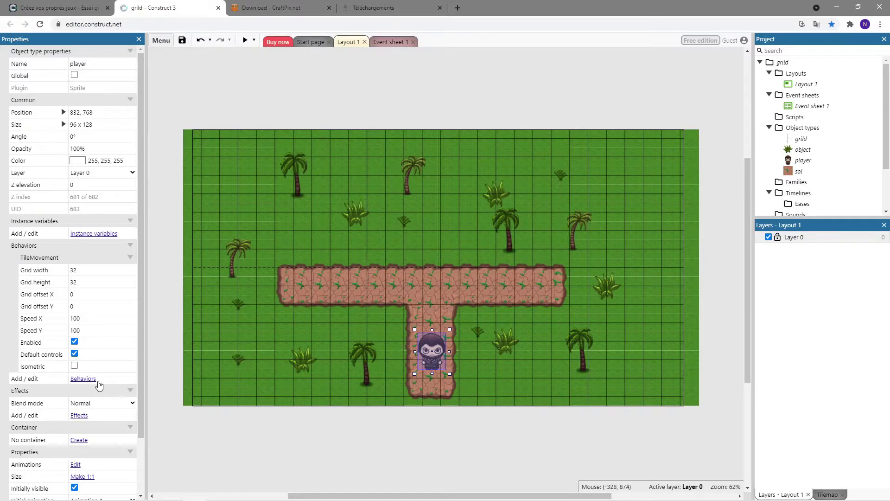
{"action": "left_click", "coordinate": [92, 379]}
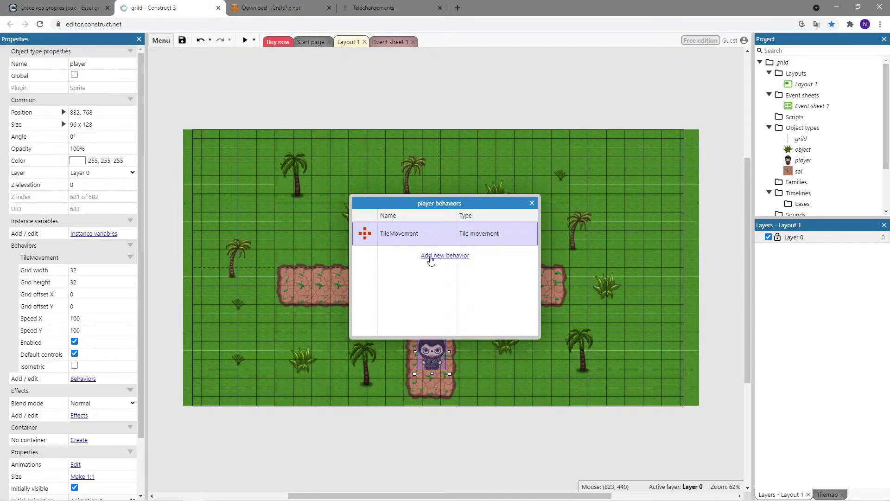
{"action": "left_click", "coordinate": [431, 256]}
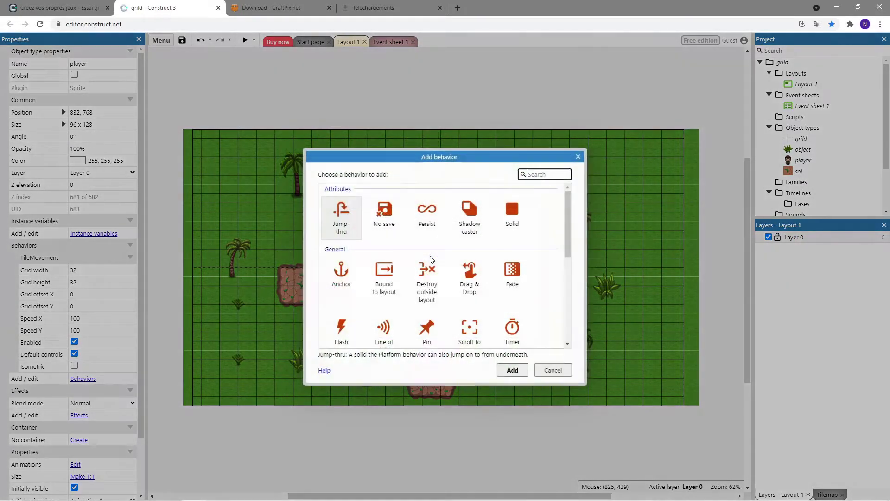
{"action": "left_click", "coordinate": [468, 332]}
{"action": "scroll", "coordinate": [469, 325], "scroll_direction": "down", "scroll_amount": 2}
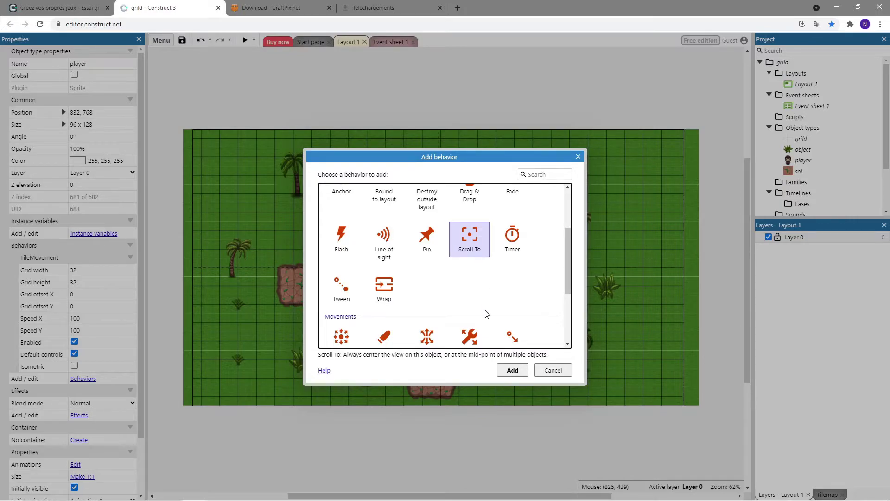
{"action": "left_click", "coordinate": [513, 370]}
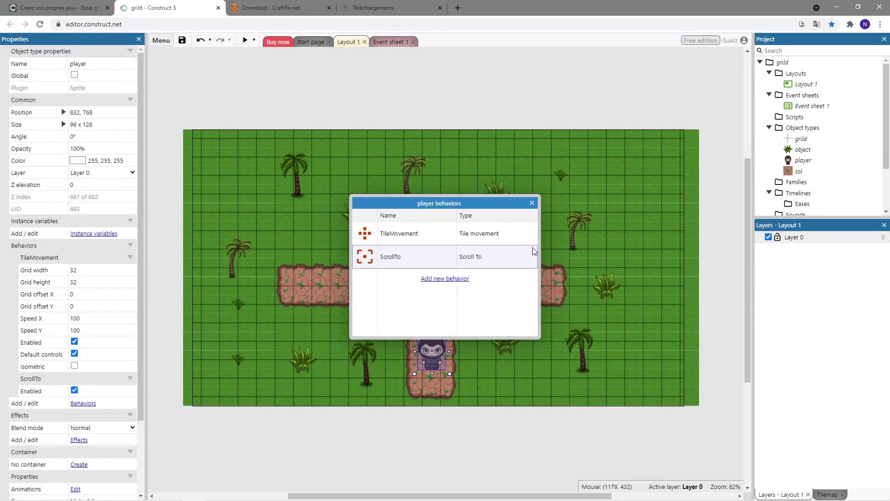
{"action": "left_click", "coordinate": [532, 203]}
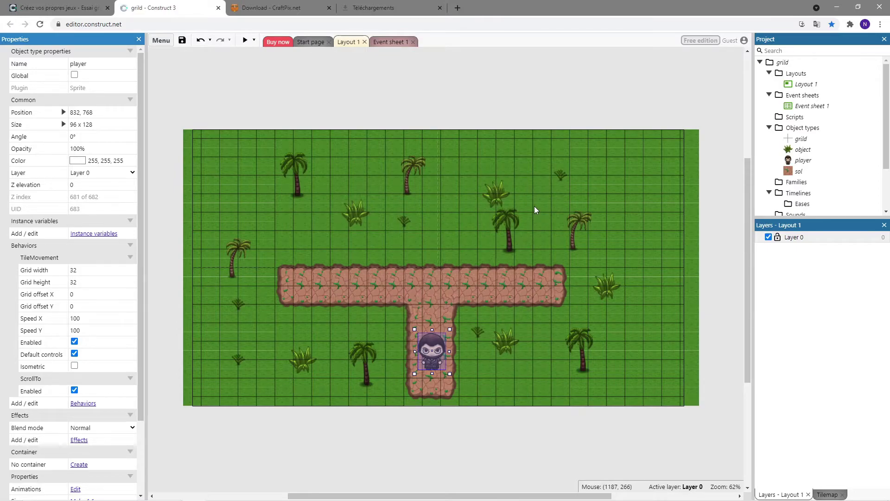
{"action": "left_click", "coordinate": [534, 207]}
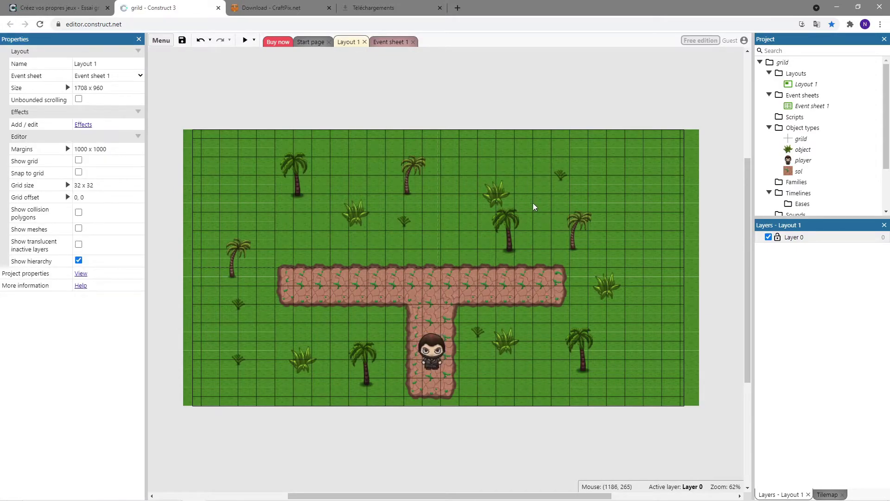
Step: Preview the layout, walk the player along the dirt paths to check the camera following and tile movement, and close the preview
{"action": "left_click", "coordinate": [244, 41]}
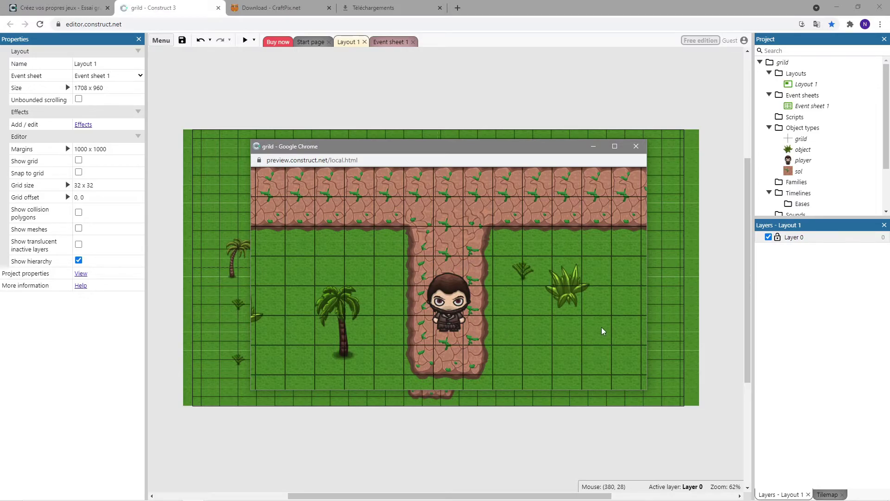
{"action": "key", "text": "Up"}
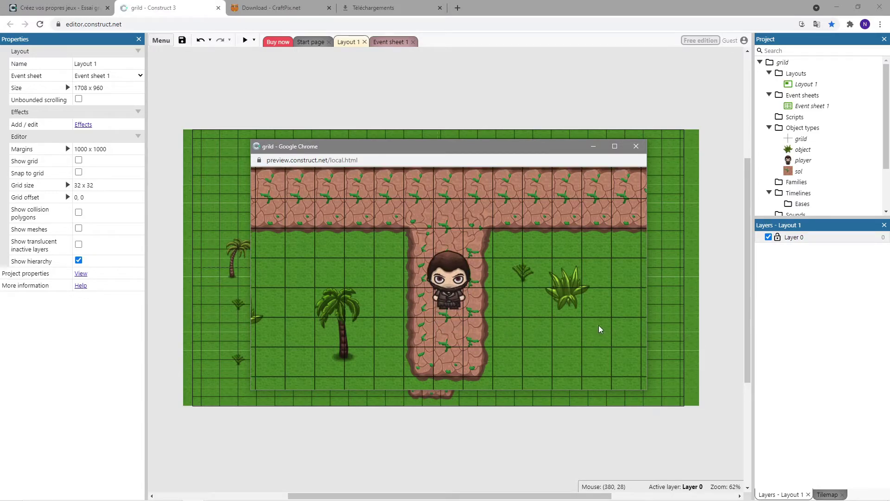
{"action": "key", "text": "Up"}
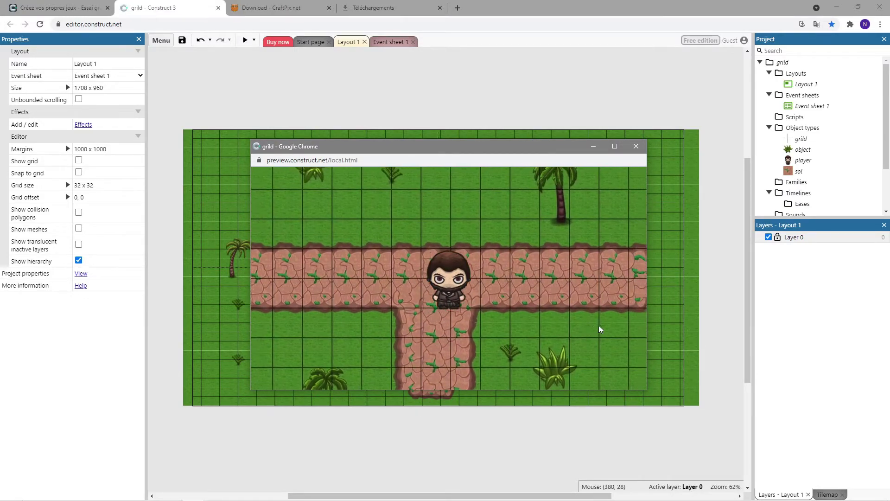
{"action": "key", "text": "Right"}
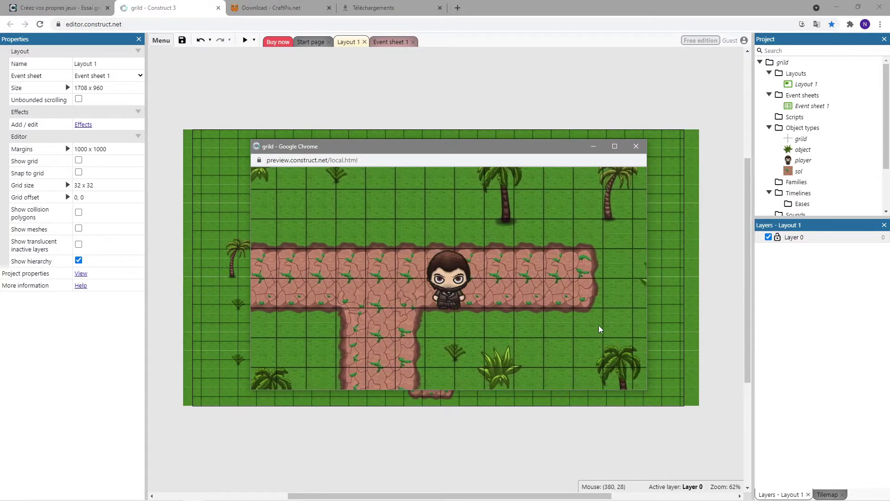
{"action": "key", "text": "Left"}
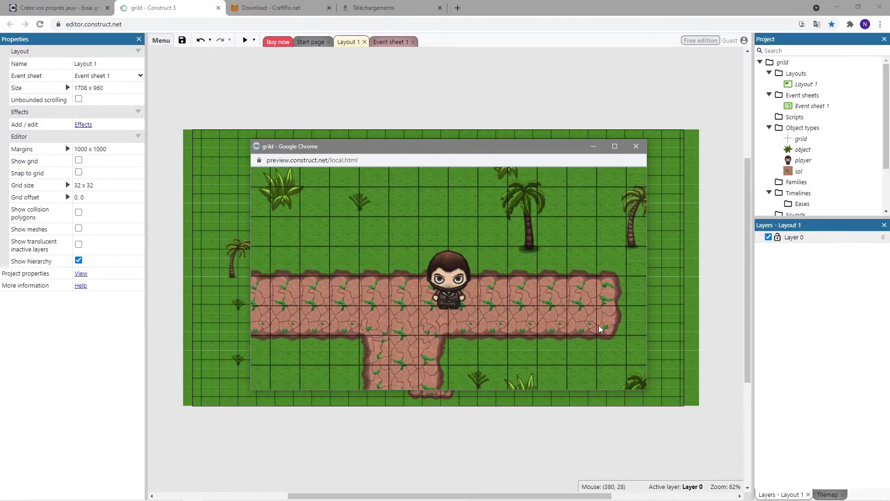
{"action": "key", "text": "Left"}
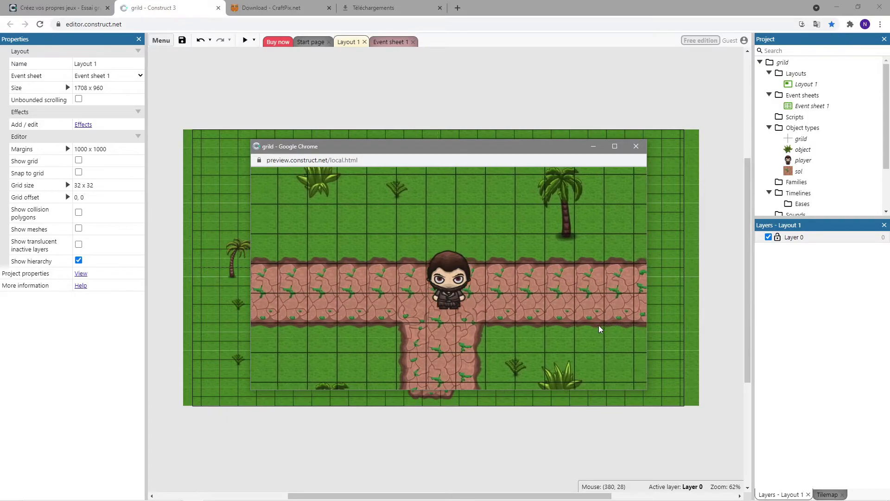
{"action": "key", "text": "Left"}
{"action": "key", "text": "Left"}
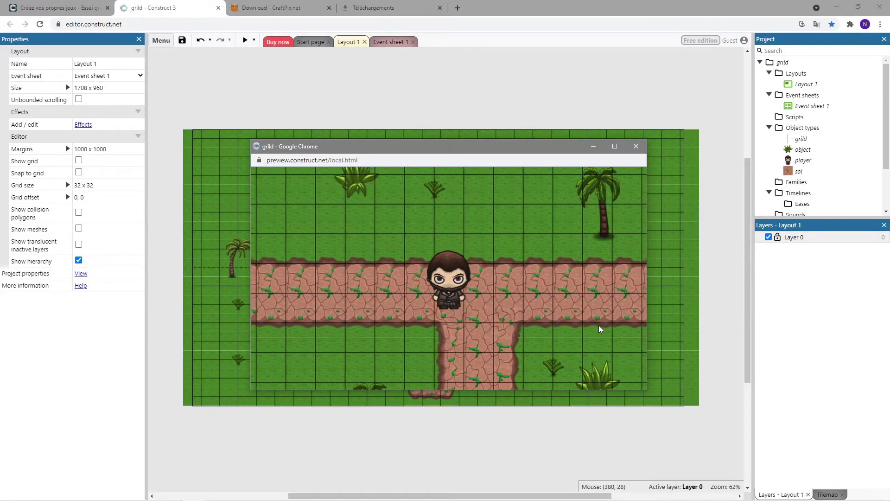
{"action": "key", "text": "Up"}
{"action": "key", "text": "Right"}
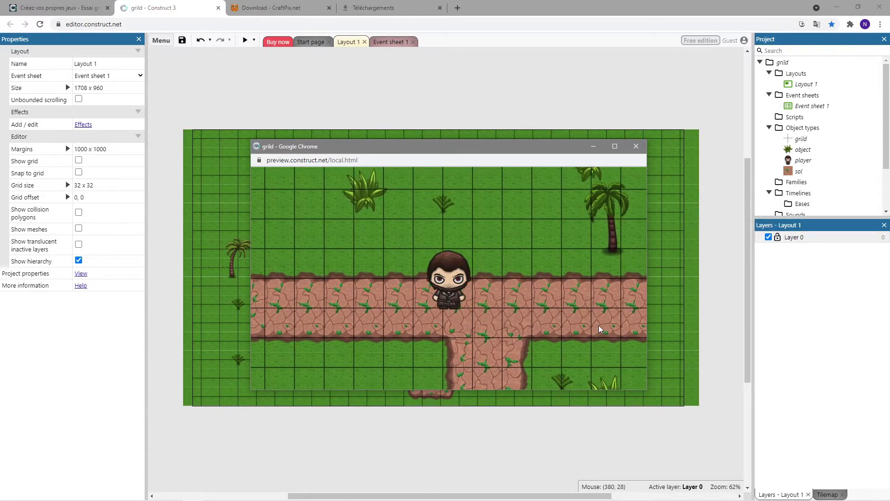
{"action": "key", "text": "Right"}
{"action": "key", "text": "Right"}
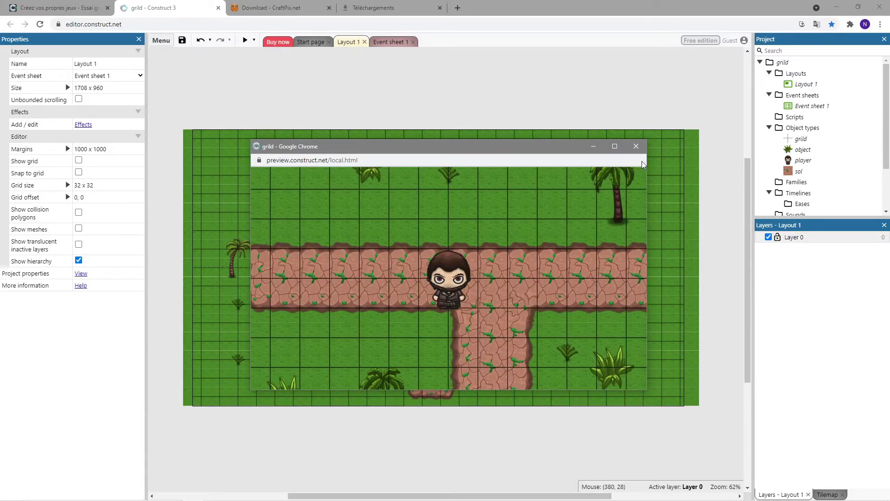
{"action": "left_click", "coordinate": [636, 146]}
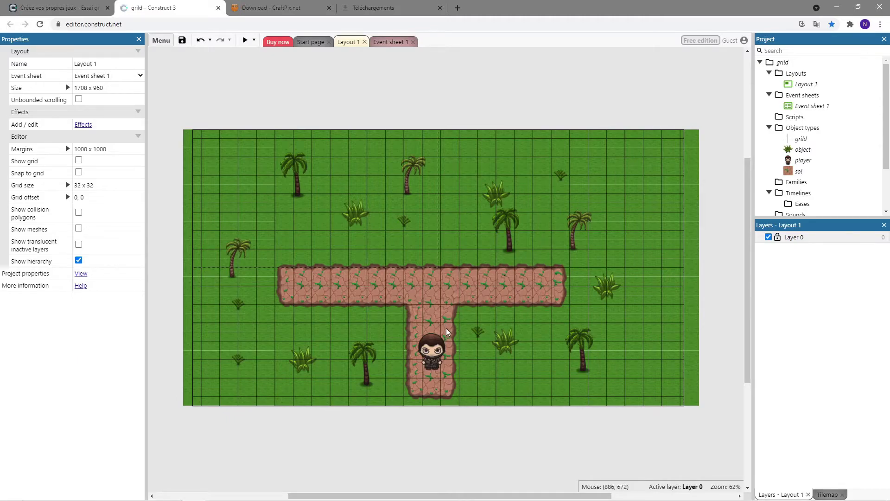
Step: Set the player's TileMovement grid width and grid height to 64
{"action": "left_click", "coordinate": [431, 356]}
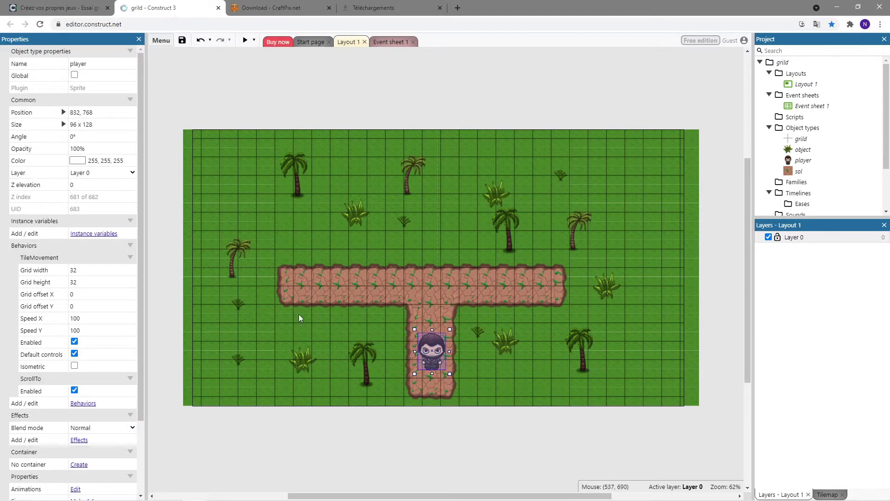
{"action": "left_click", "coordinate": [106, 271]}
{"action": "type", "text": "64"}
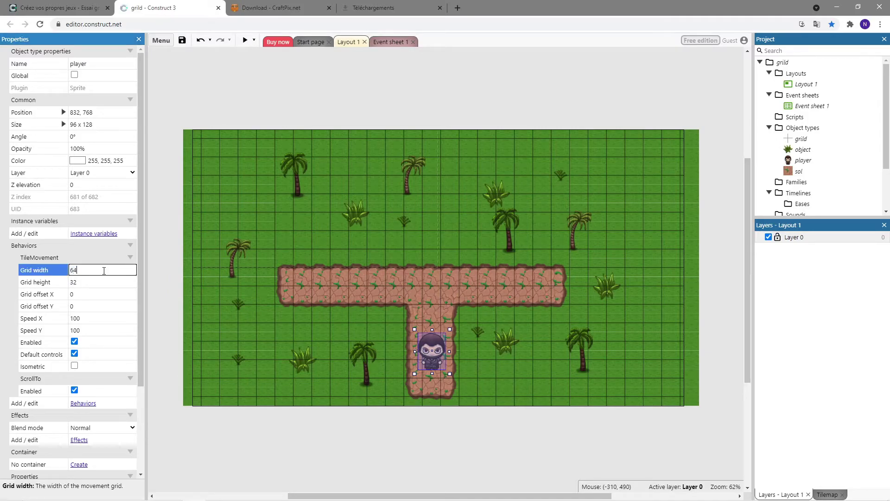
{"action": "left_click", "coordinate": [98, 282]}
{"action": "type", "text": "64"}
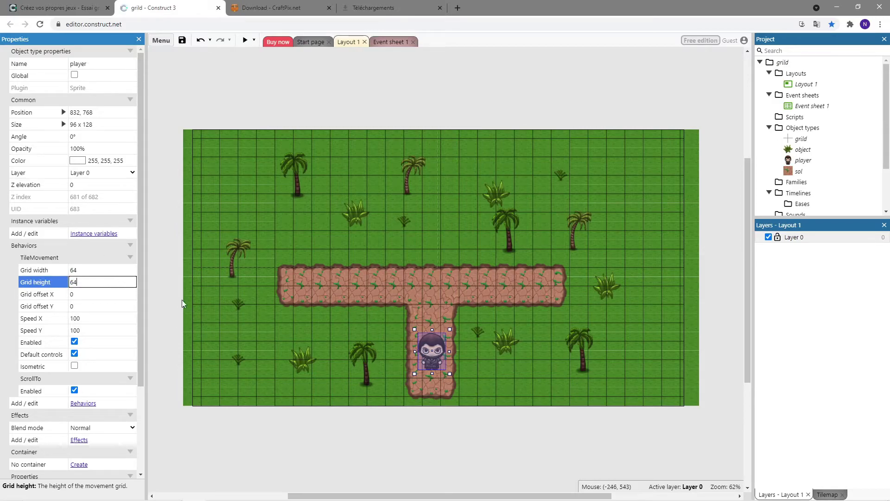
{"action": "left_click", "coordinate": [440, 353]}
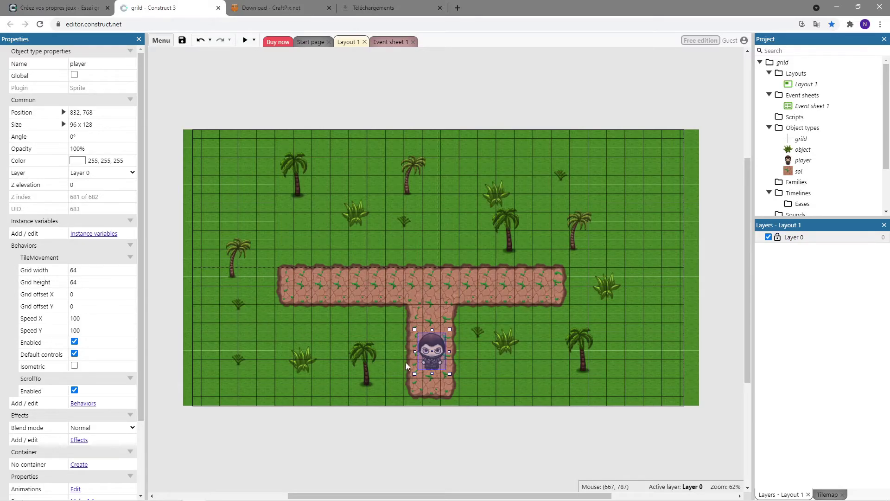
Step: Preview the layout, walk the player up, right and down to check its alignment with the 64-pixel grid, and close the preview
{"action": "left_click", "coordinate": [245, 40]}
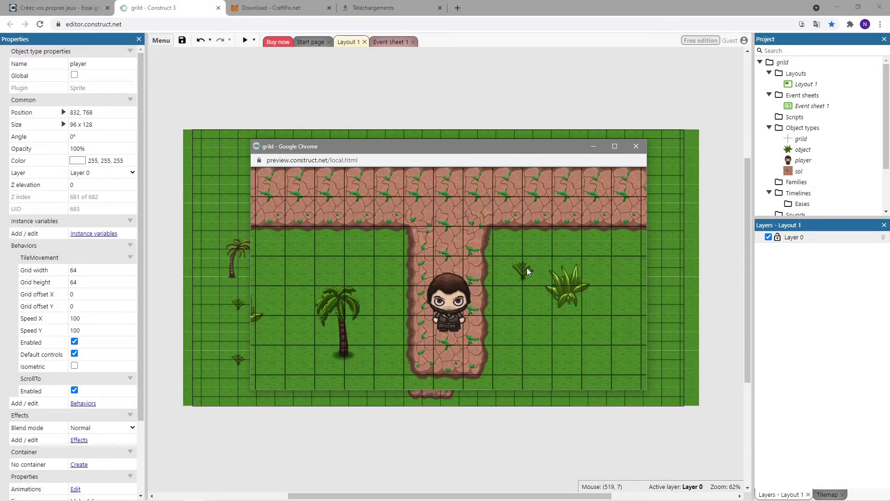
{"action": "key", "text": "Up"}
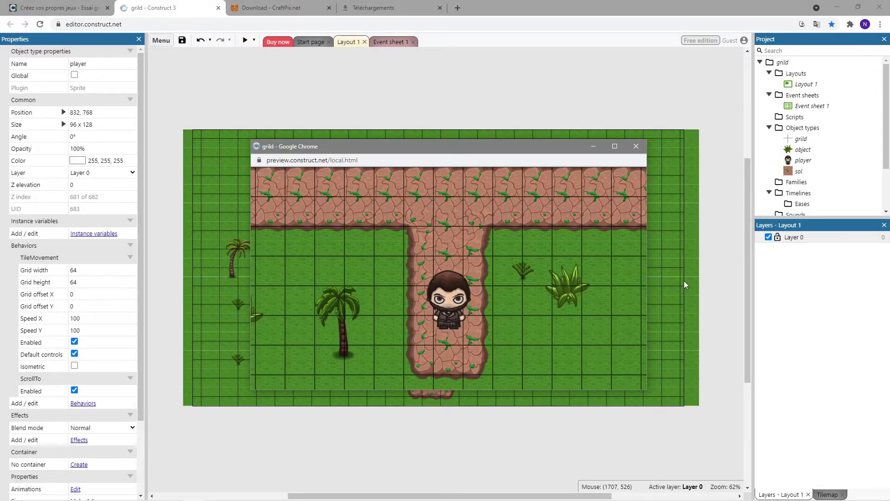
{"action": "key", "text": "Up"}
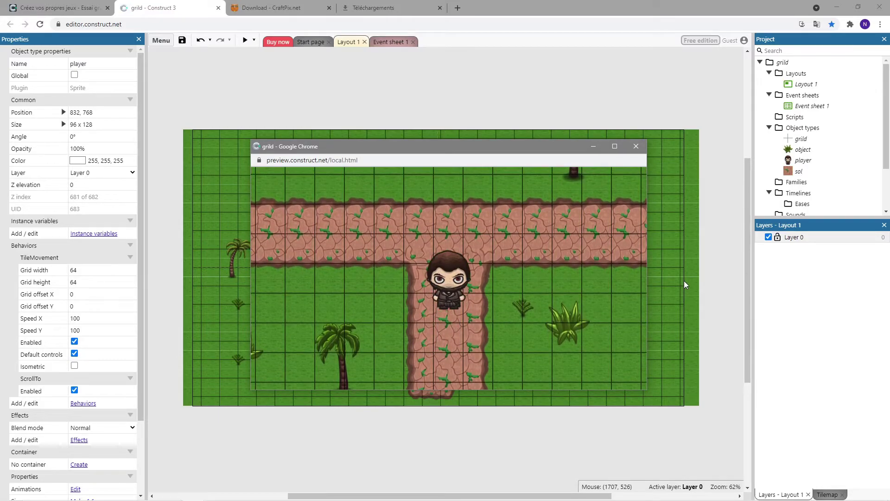
{"action": "key", "text": "Up"}
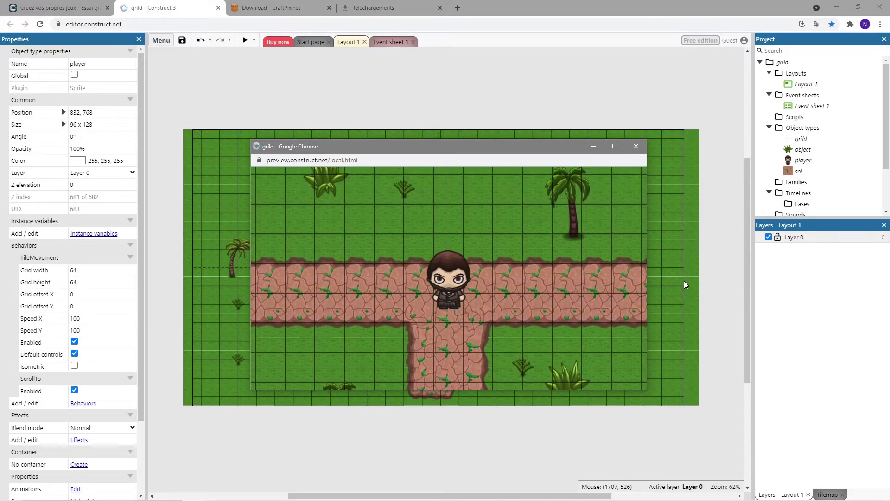
{"action": "key", "text": "Right"}
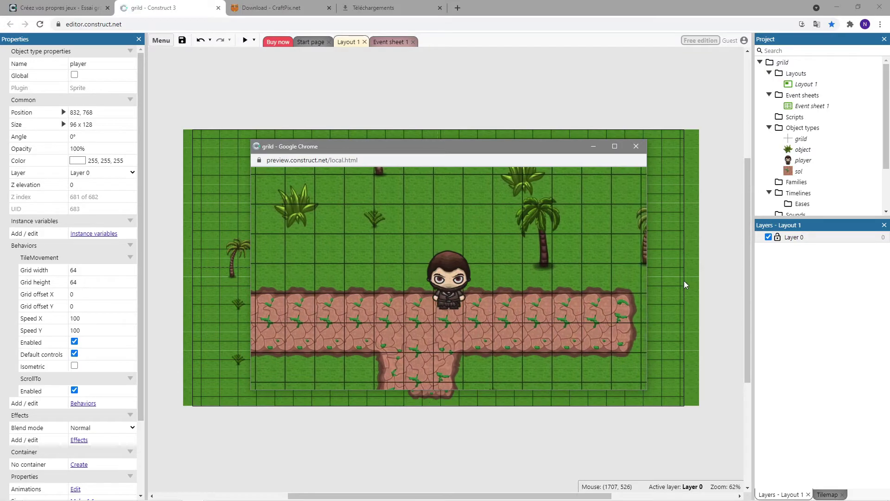
{"action": "key", "text": "Right"}
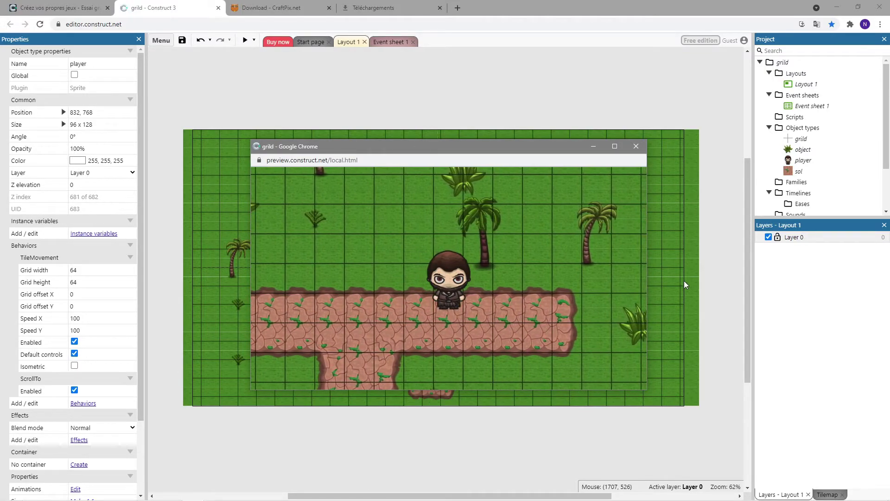
{"action": "key", "text": "Right"}
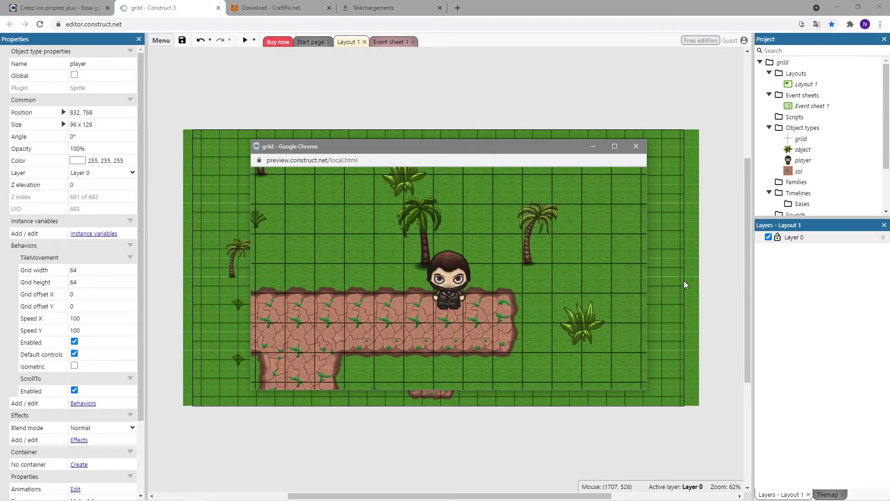
{"action": "key", "text": "Down"}
{"action": "key", "text": "Down"}
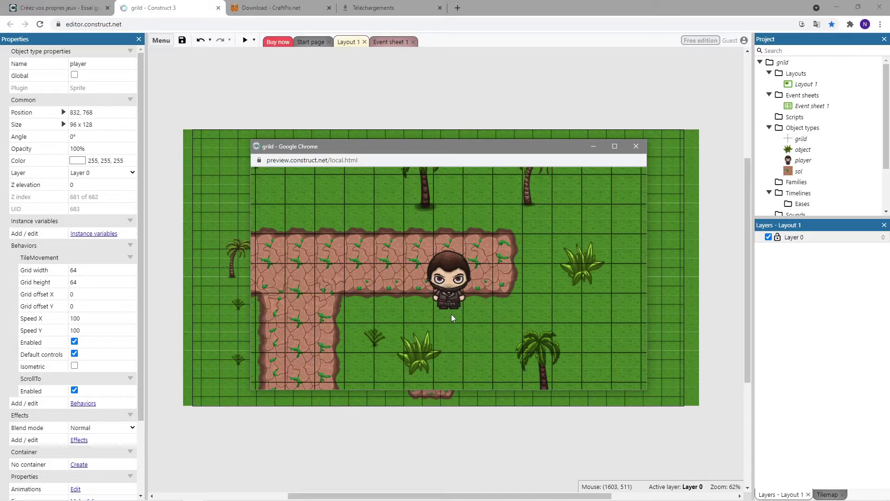
{"action": "left_click", "coordinate": [633, 152]}
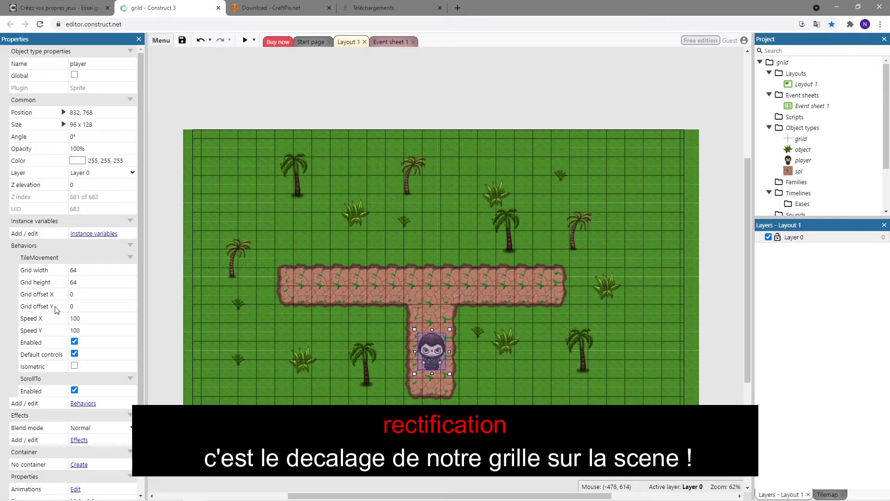
Step: Set the player's TileMovement grid offset Y to 25
{"action": "left_click", "coordinate": [84, 304]}
{"action": "type", "text": "25"}
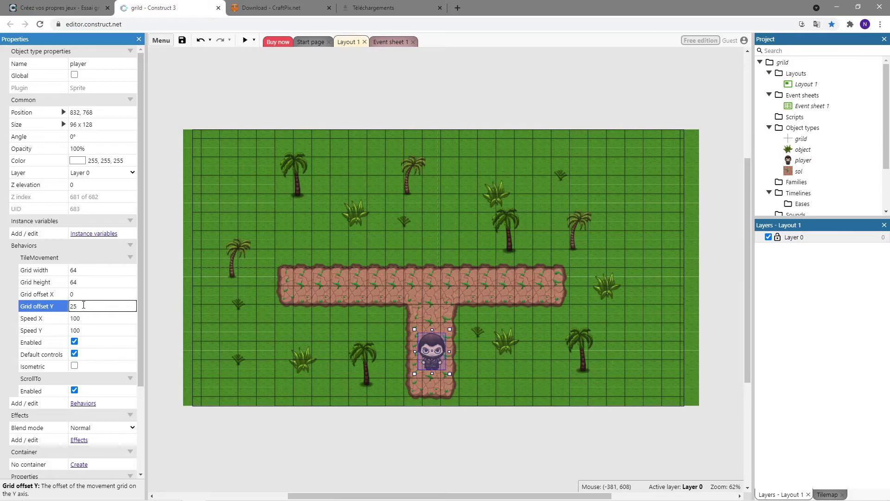
{"action": "left_click", "coordinate": [427, 348]}
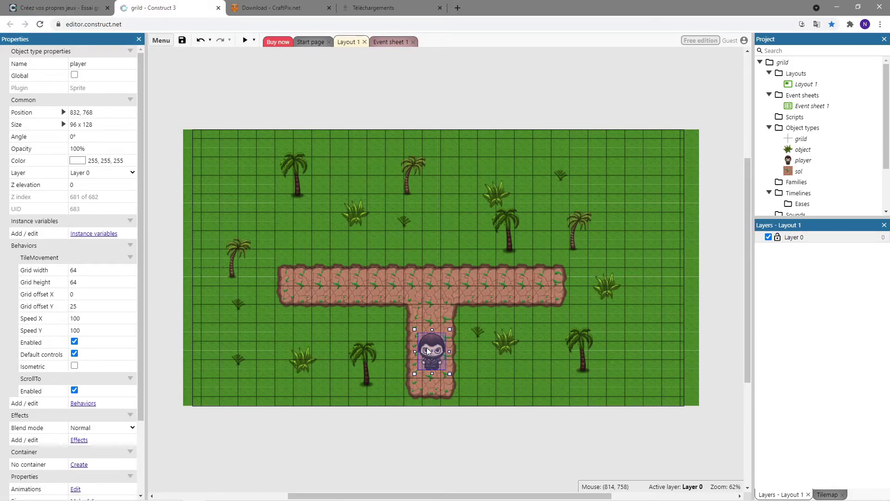
Step: Preview the layout, walk the player in all four directions to check its tile alignment with the new vertical grid offset, and close the preview
{"action": "left_click", "coordinate": [244, 42]}
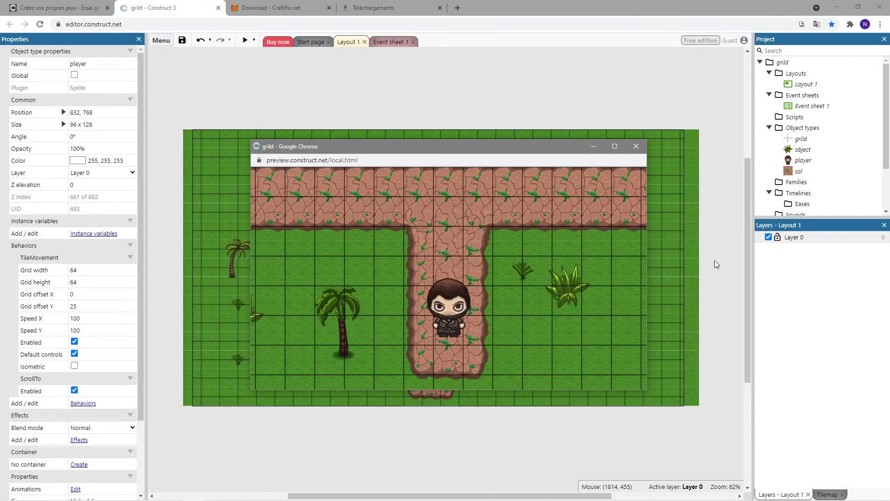
{"action": "key", "text": "Up"}
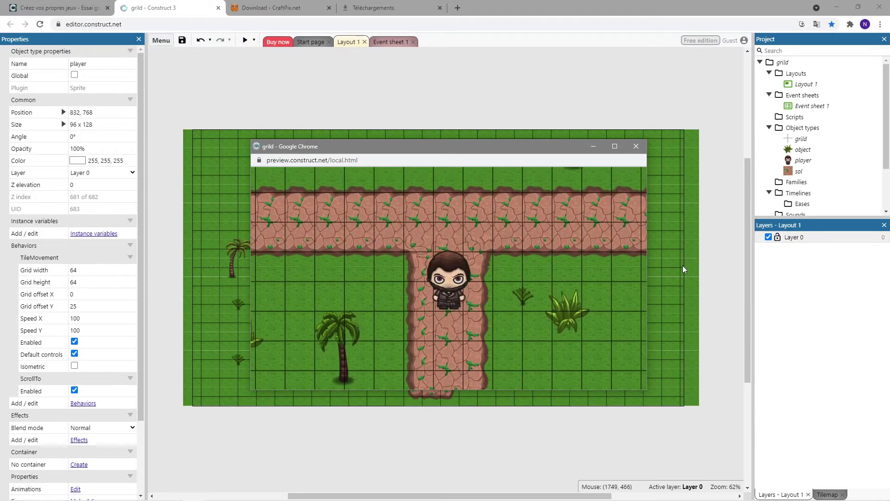
{"action": "key", "text": "Left"}
{"action": "key", "text": "Up"}
{"action": "key", "text": "Right"}
{"action": "key", "text": "Right"}
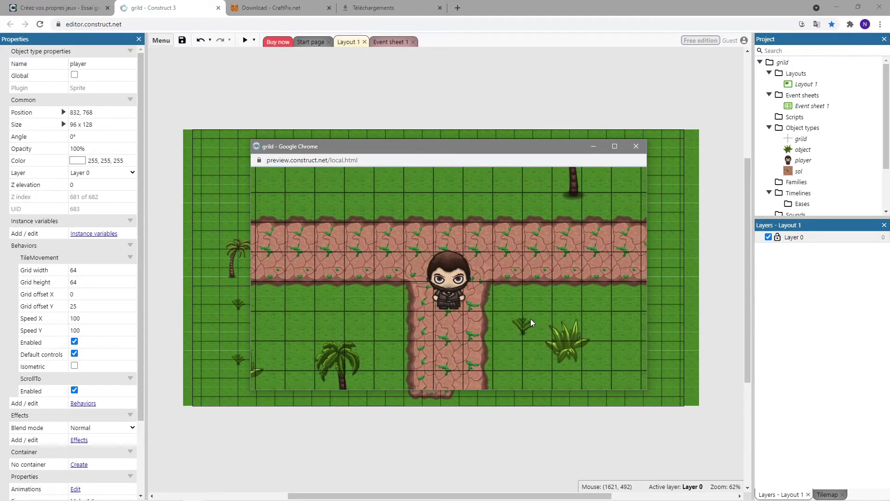
{"action": "key", "text": "Up"}
{"action": "key", "text": "Left"}
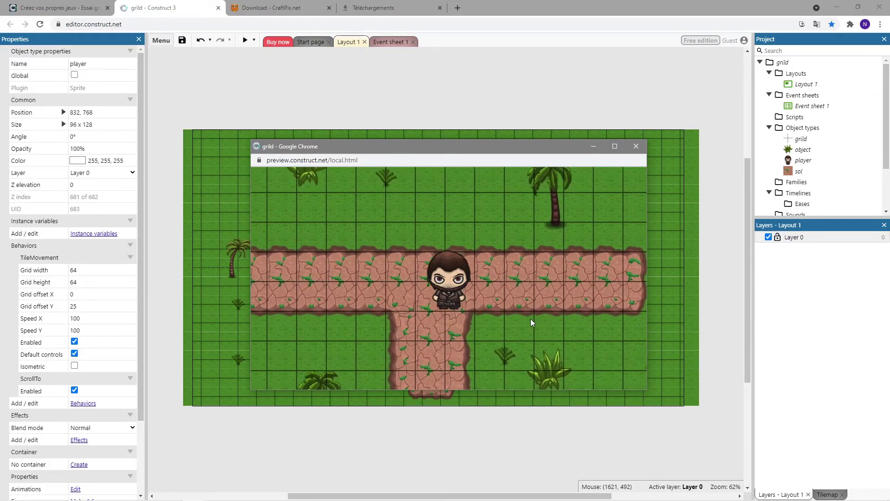
{"action": "key", "text": "Up"}
{"action": "key", "text": "Right"}
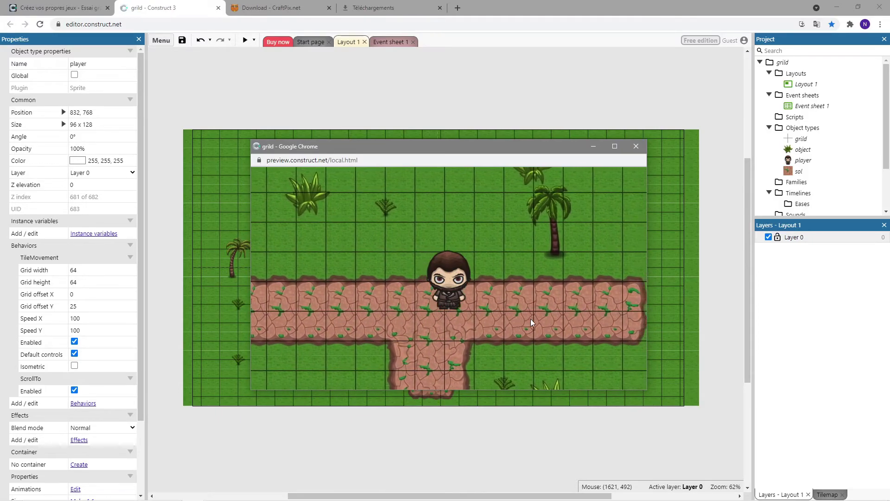
{"action": "key", "text": "Up"}
{"action": "key", "text": "Right"}
{"action": "key", "text": "Up"}
{"action": "key", "text": "Left"}
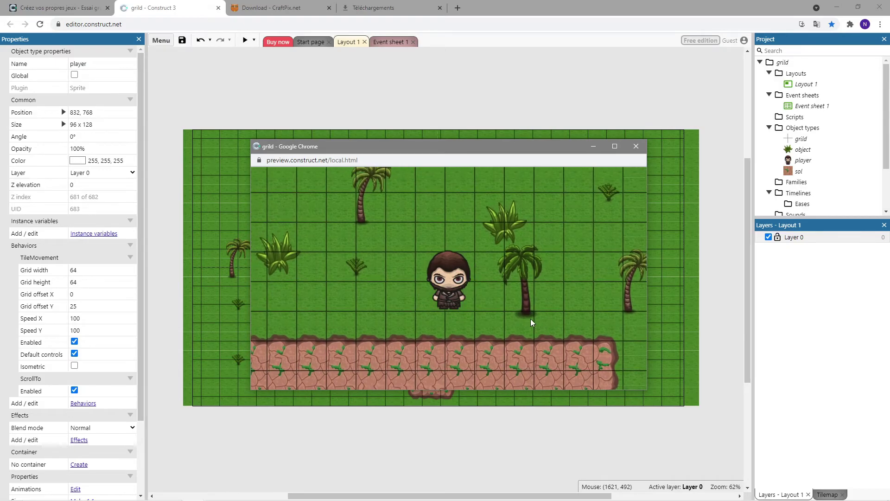
{"action": "key", "text": "Down"}
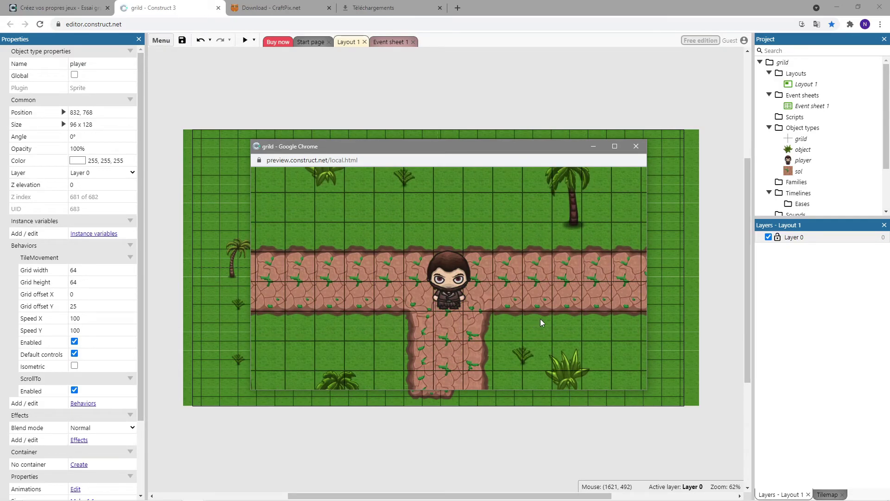
{"action": "left_click", "coordinate": [636, 146]}
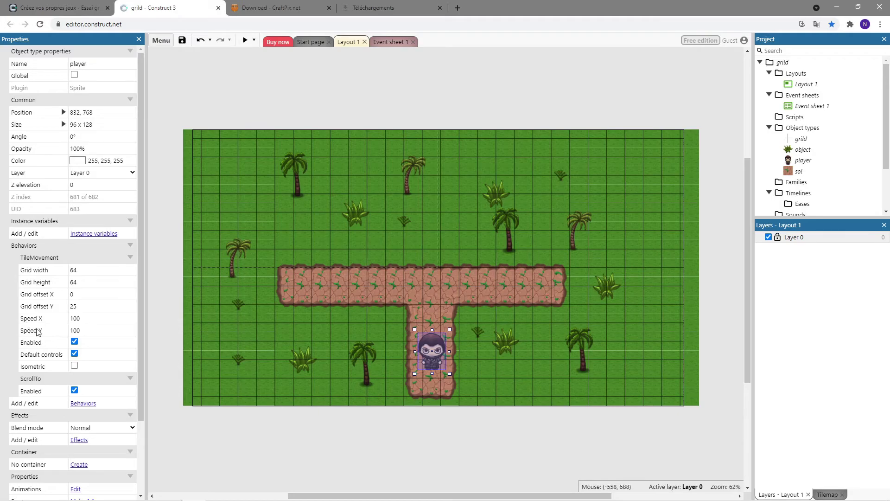
Step: Set the player's TileMovement speed X and speed Y to 50
{"action": "left_click", "coordinate": [104, 319]}
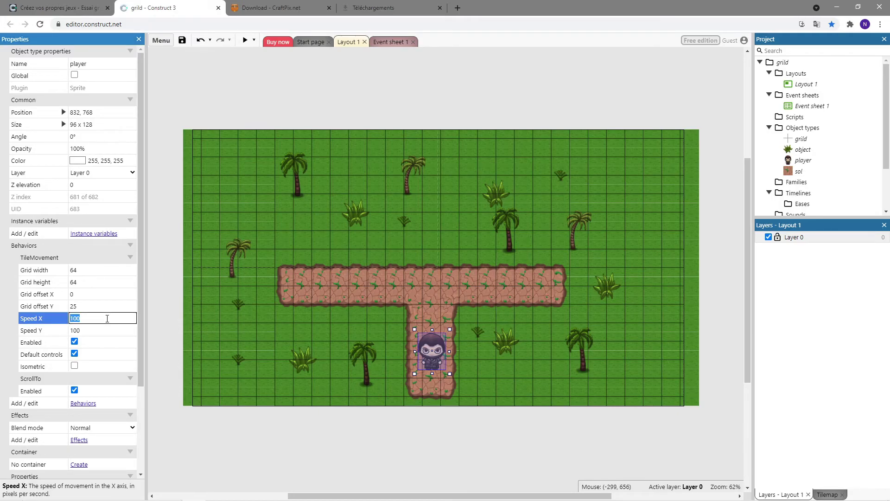
{"action": "type", "text": "50"}
{"action": "left_click", "coordinate": [104, 332]}
{"action": "type", "text": "50"}
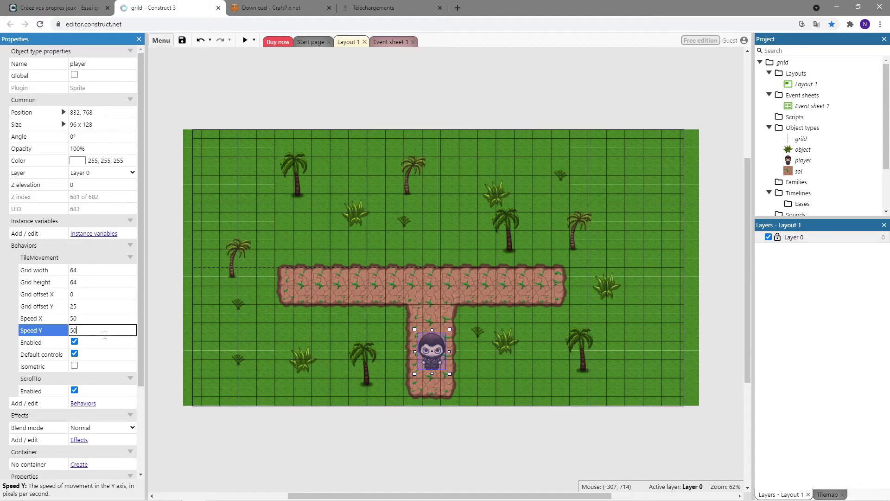
{"action": "left_click", "coordinate": [443, 347]}
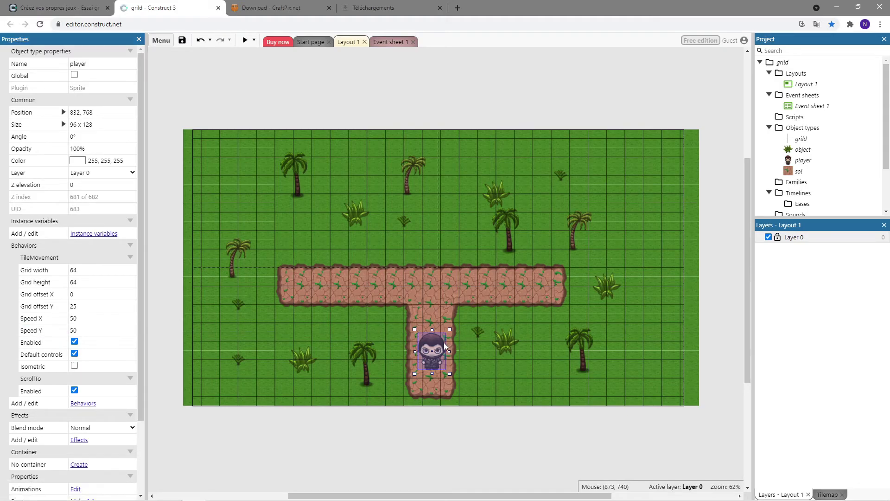
Step: Preview the layout and walk the player up, right, down and back left to check the movement speed
{"action": "left_click", "coordinate": [245, 40]}
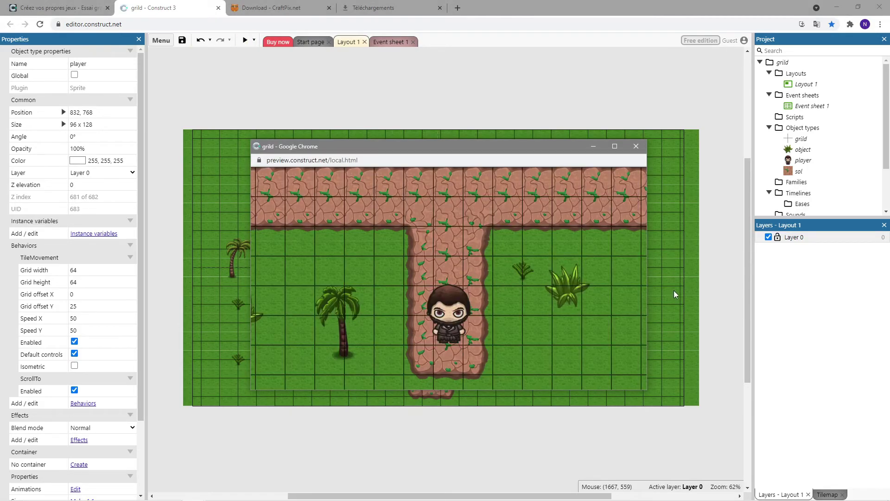
{"action": "key", "text": "Up"}
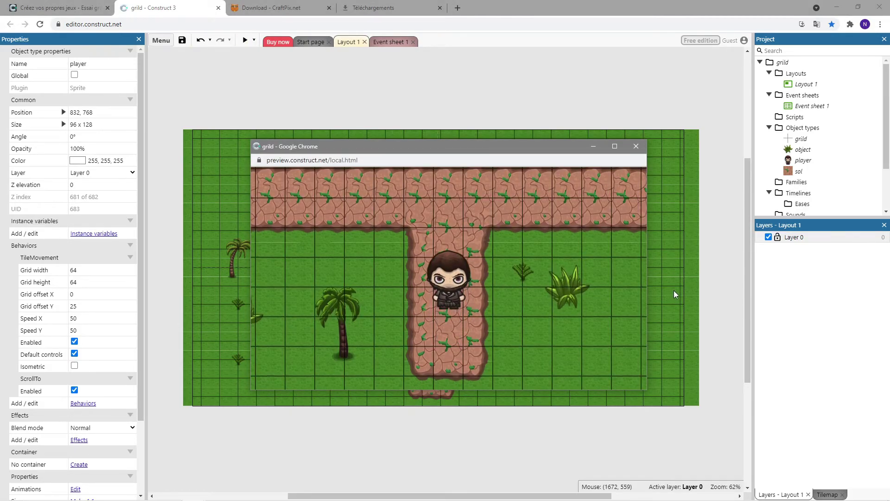
{"action": "key", "text": "Right"}
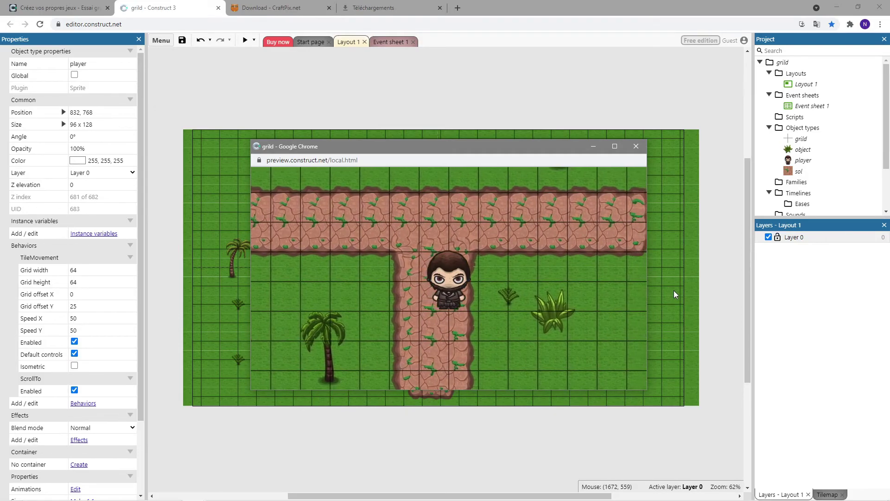
{"action": "key", "text": "Right"}
{"action": "key", "text": "Down"}
{"action": "key", "text": "Down"}
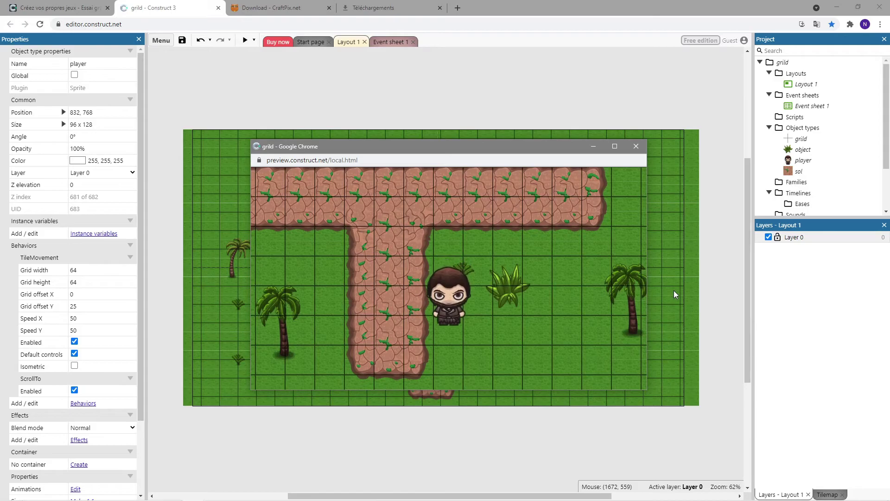
{"action": "key", "text": "Left"}
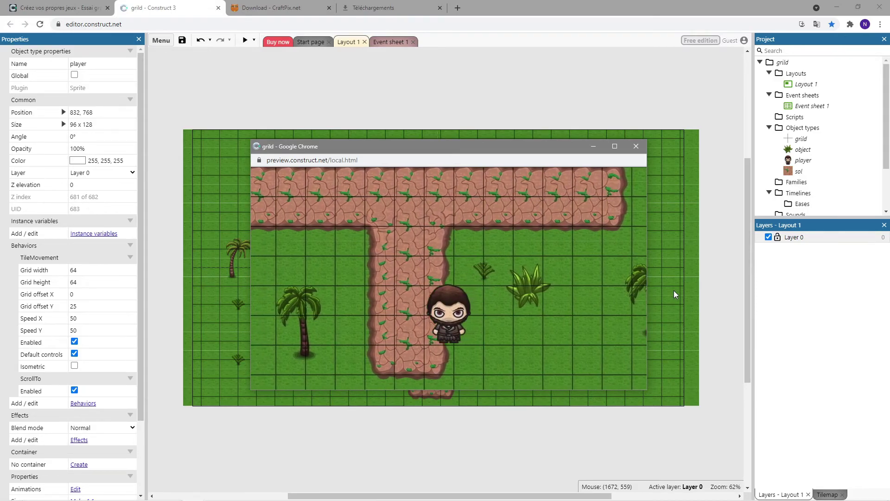
{"action": "key", "text": "Left"}
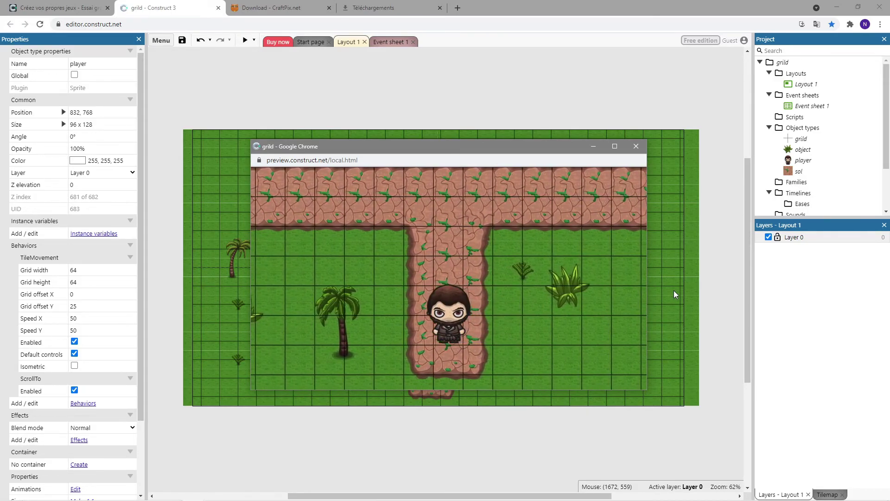